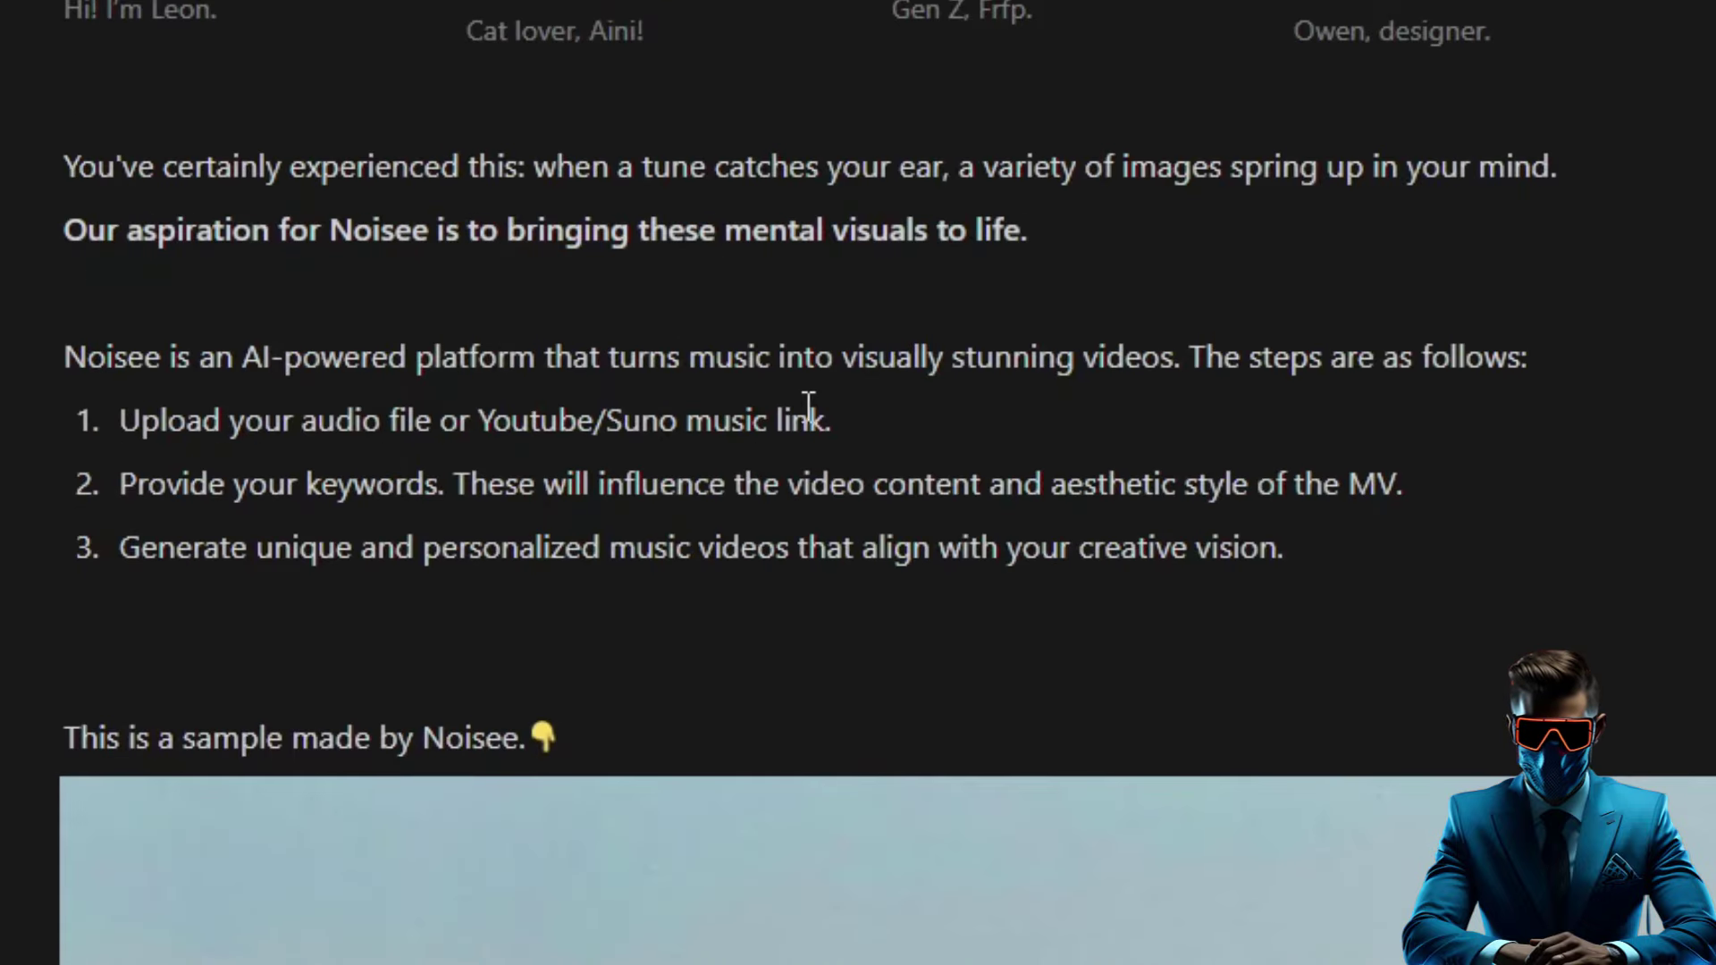
Step: Read the Noisee website's description of the platform and its three steps for turning music into video
left_click_drag(620, 356, 1102, 366)
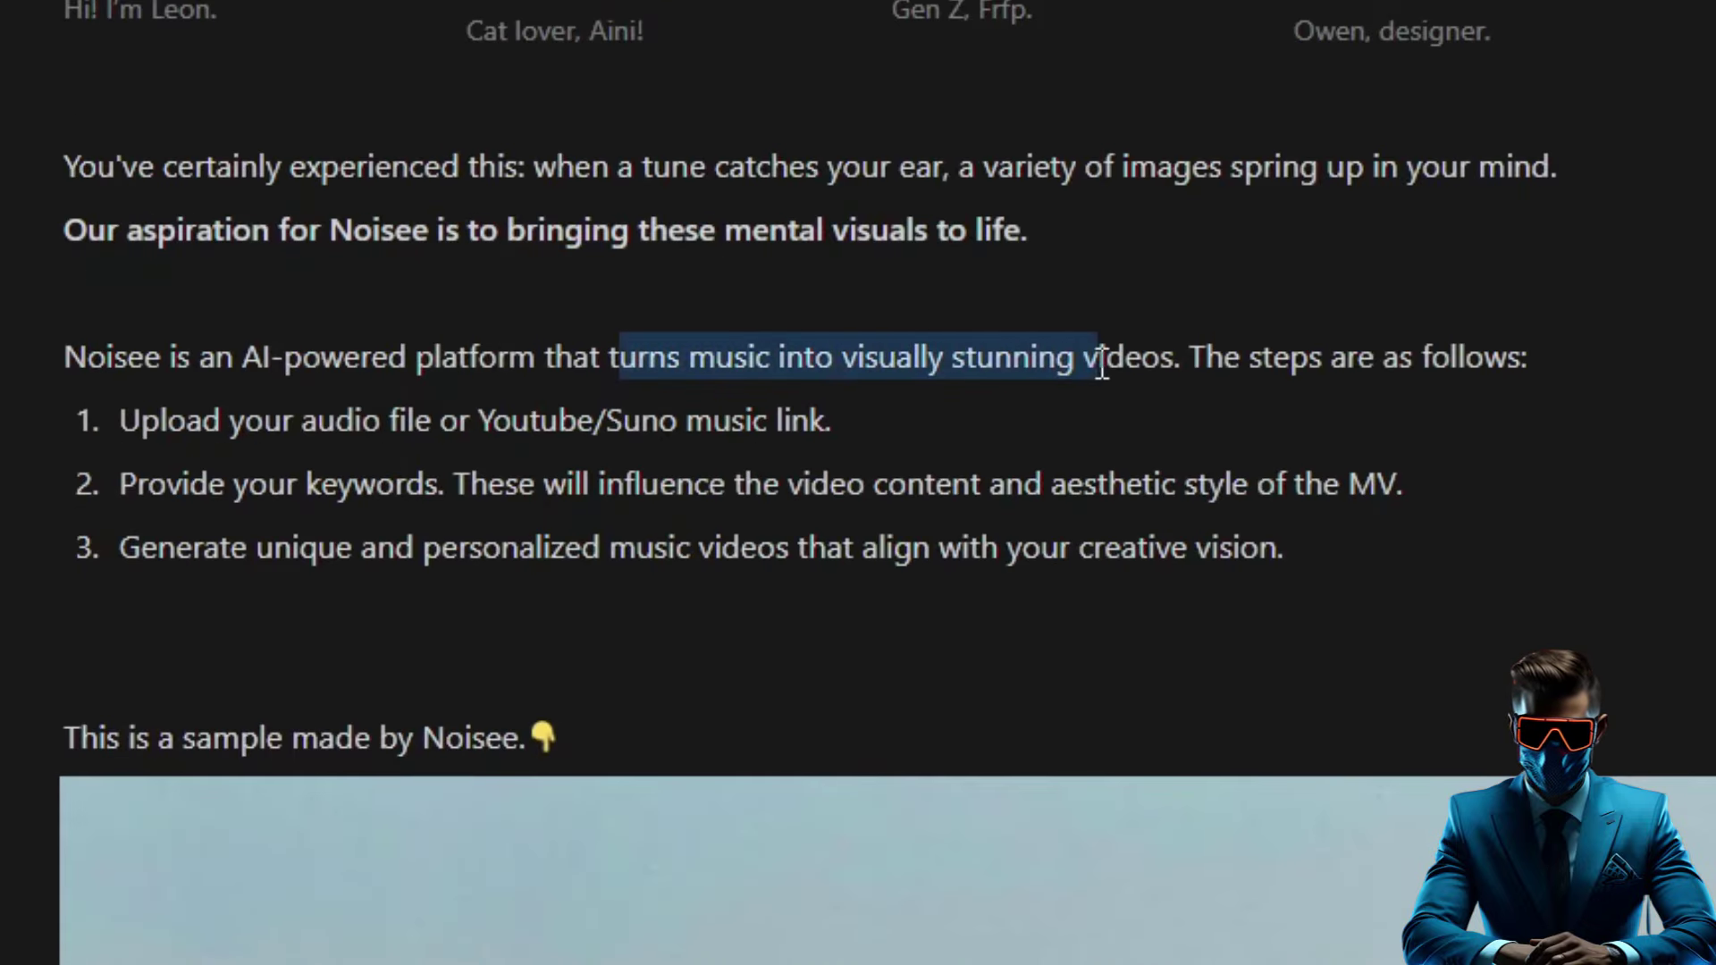
left_click(1320, 438)
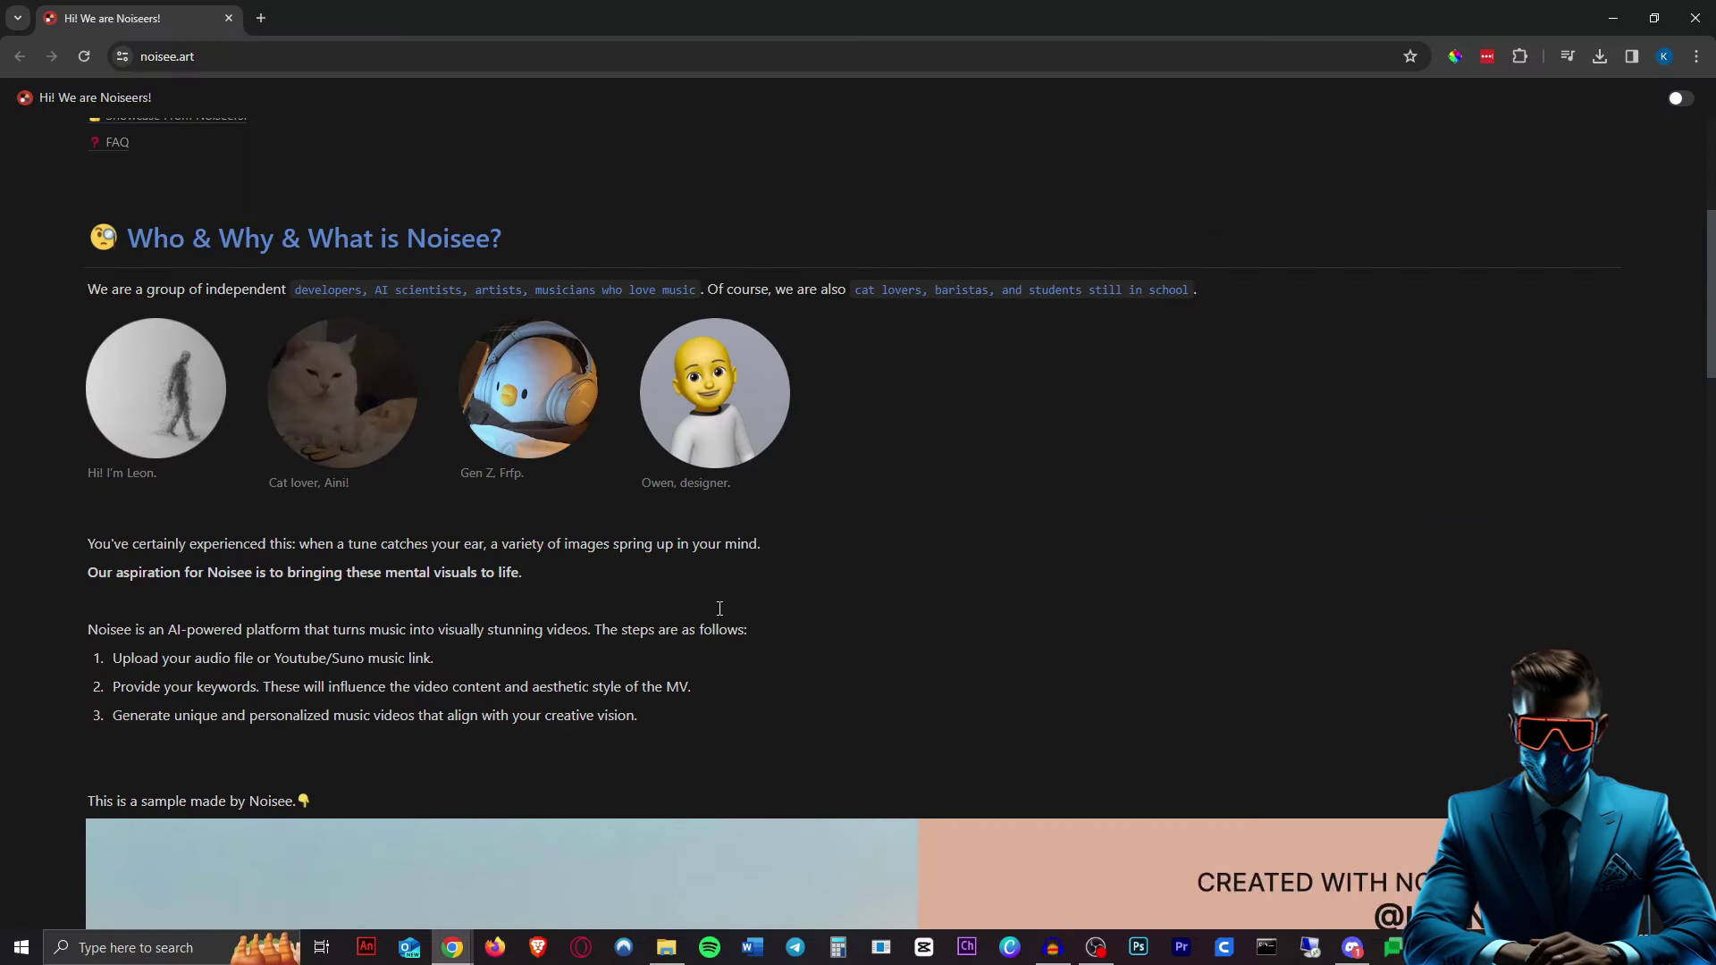
scroll(734, 641, "down", 1)
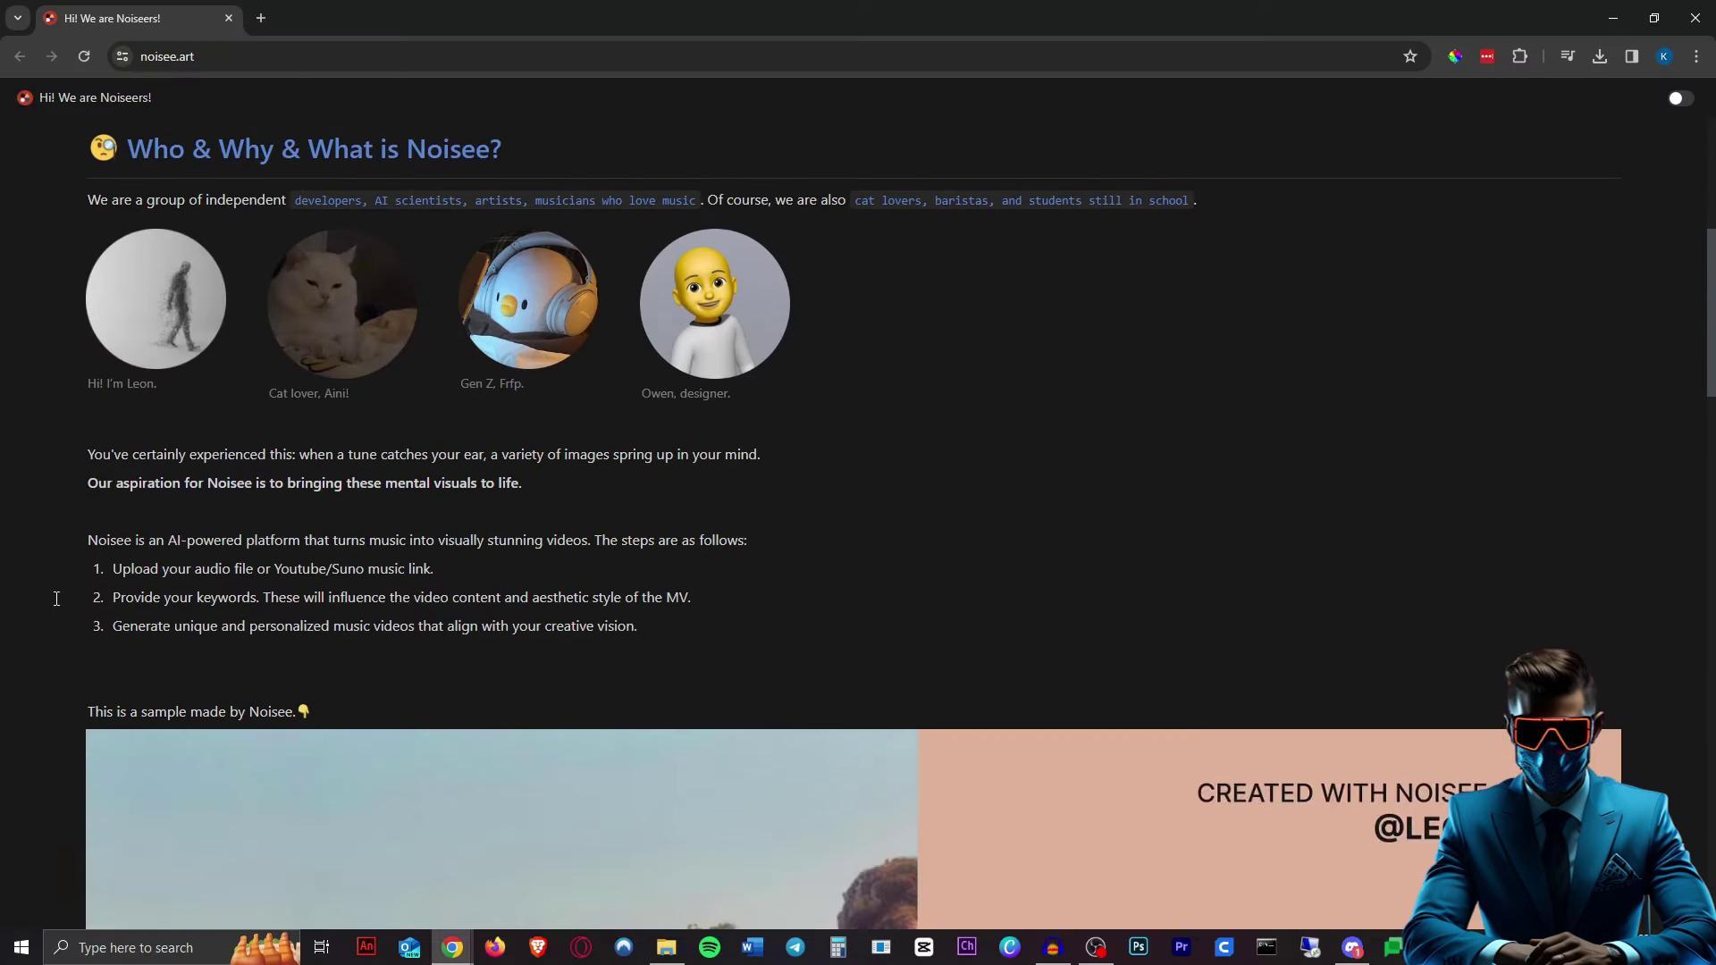
scroll(56, 599, "down", 5)
scroll(64, 549, "down", 2)
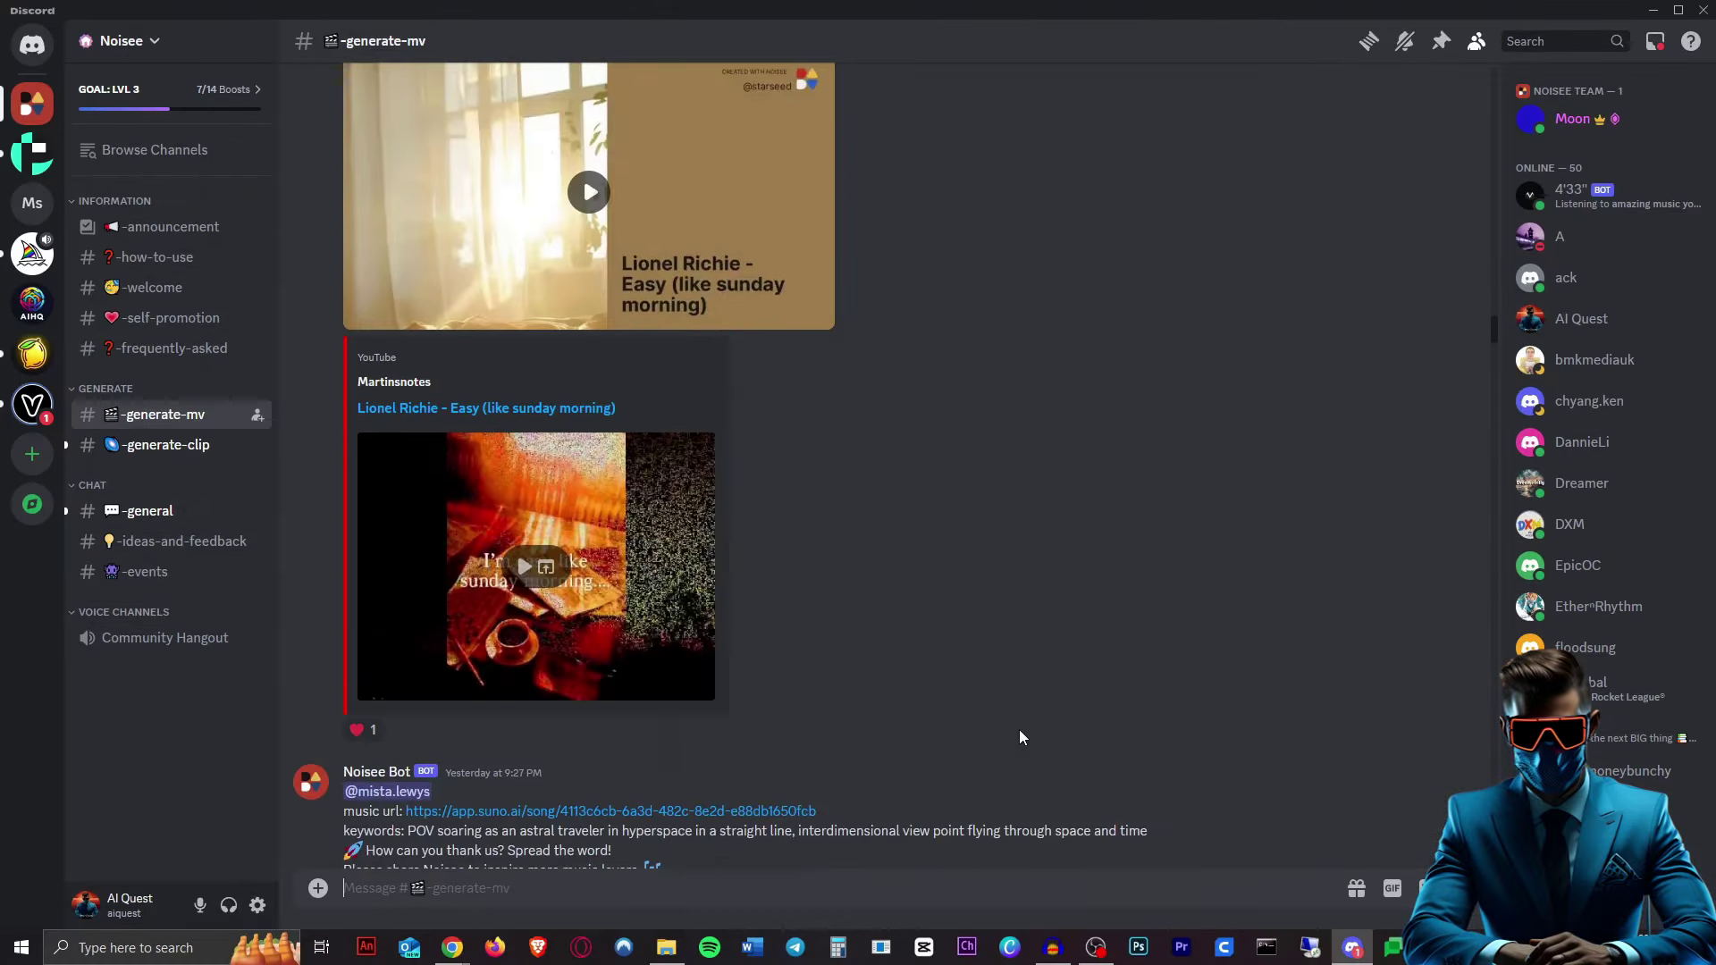
Step: Read the Noisee Discord server's announcements about the upcoming V1 release and the how-to-use channel's instructions
scroll(1019, 724, "down", 5)
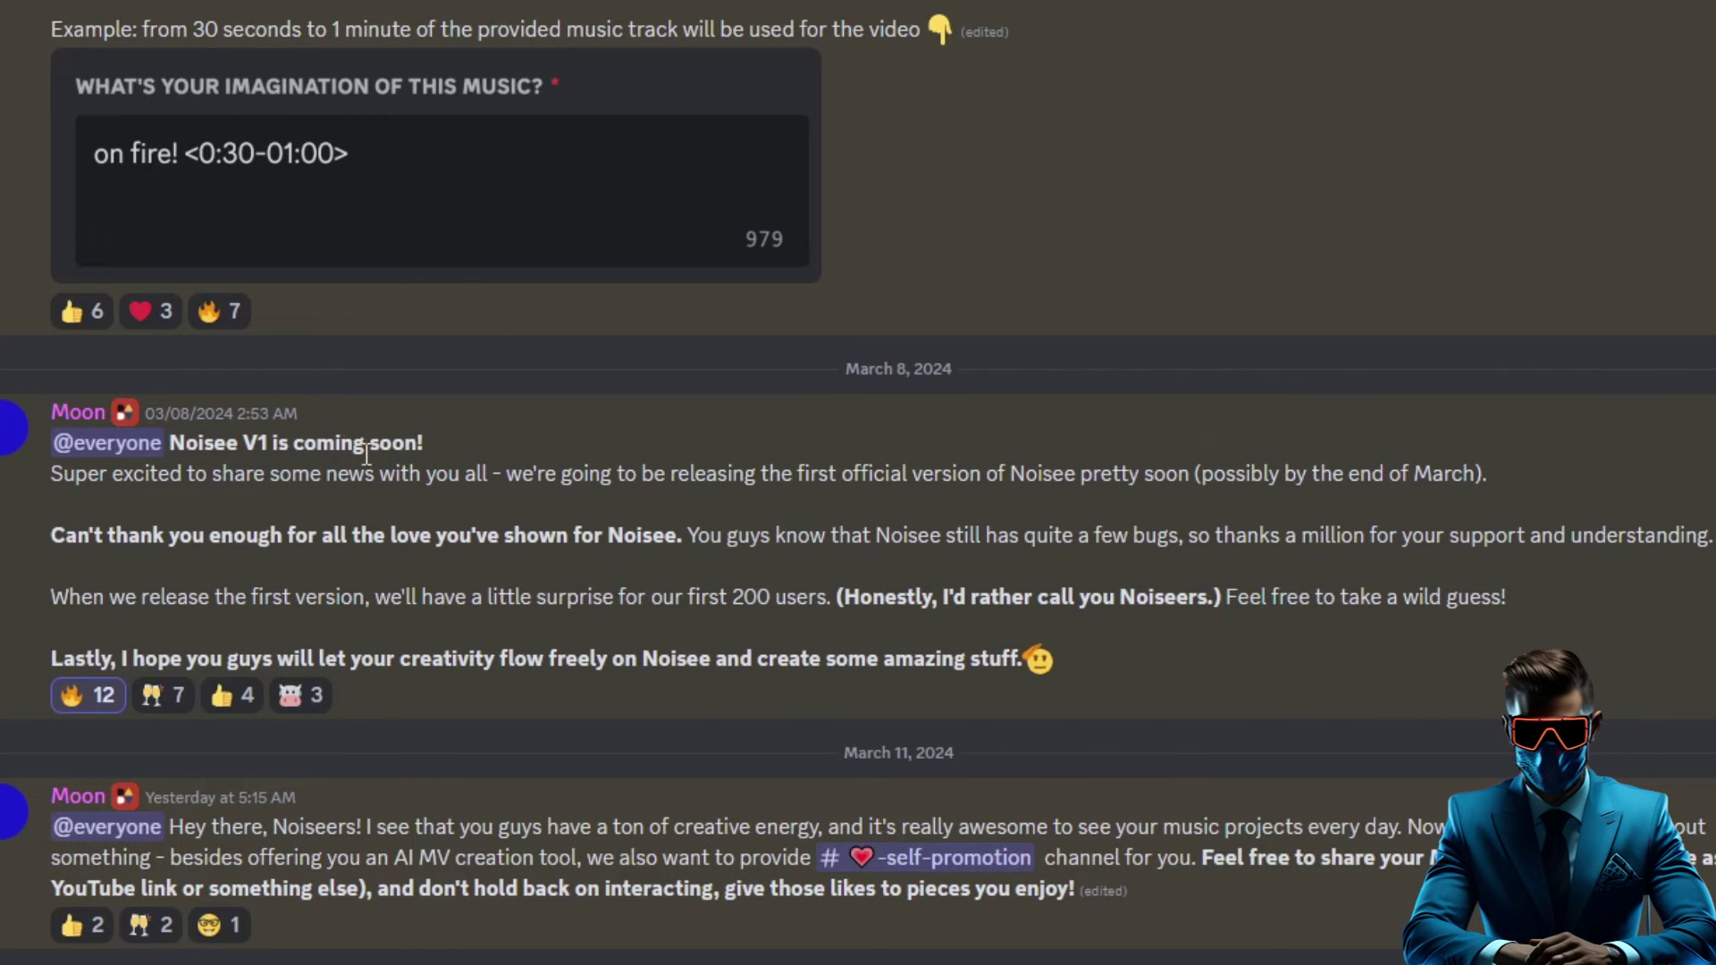
left_click_drag(1264, 474, 1530, 480)
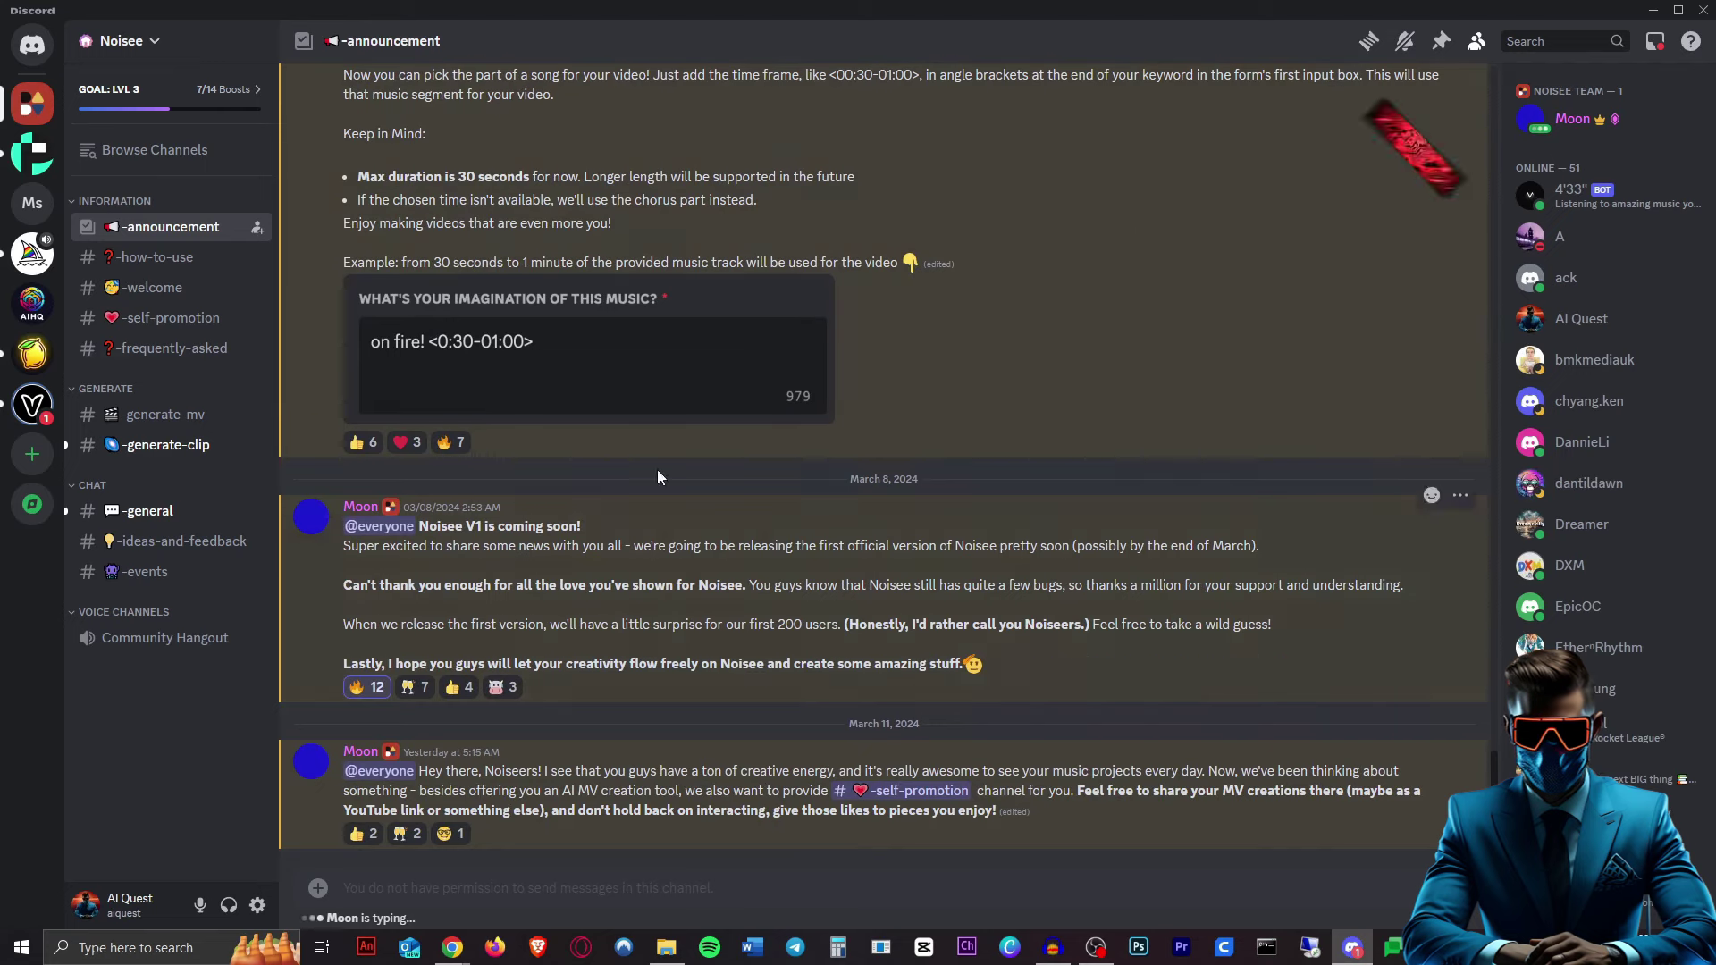
left_click(201, 258)
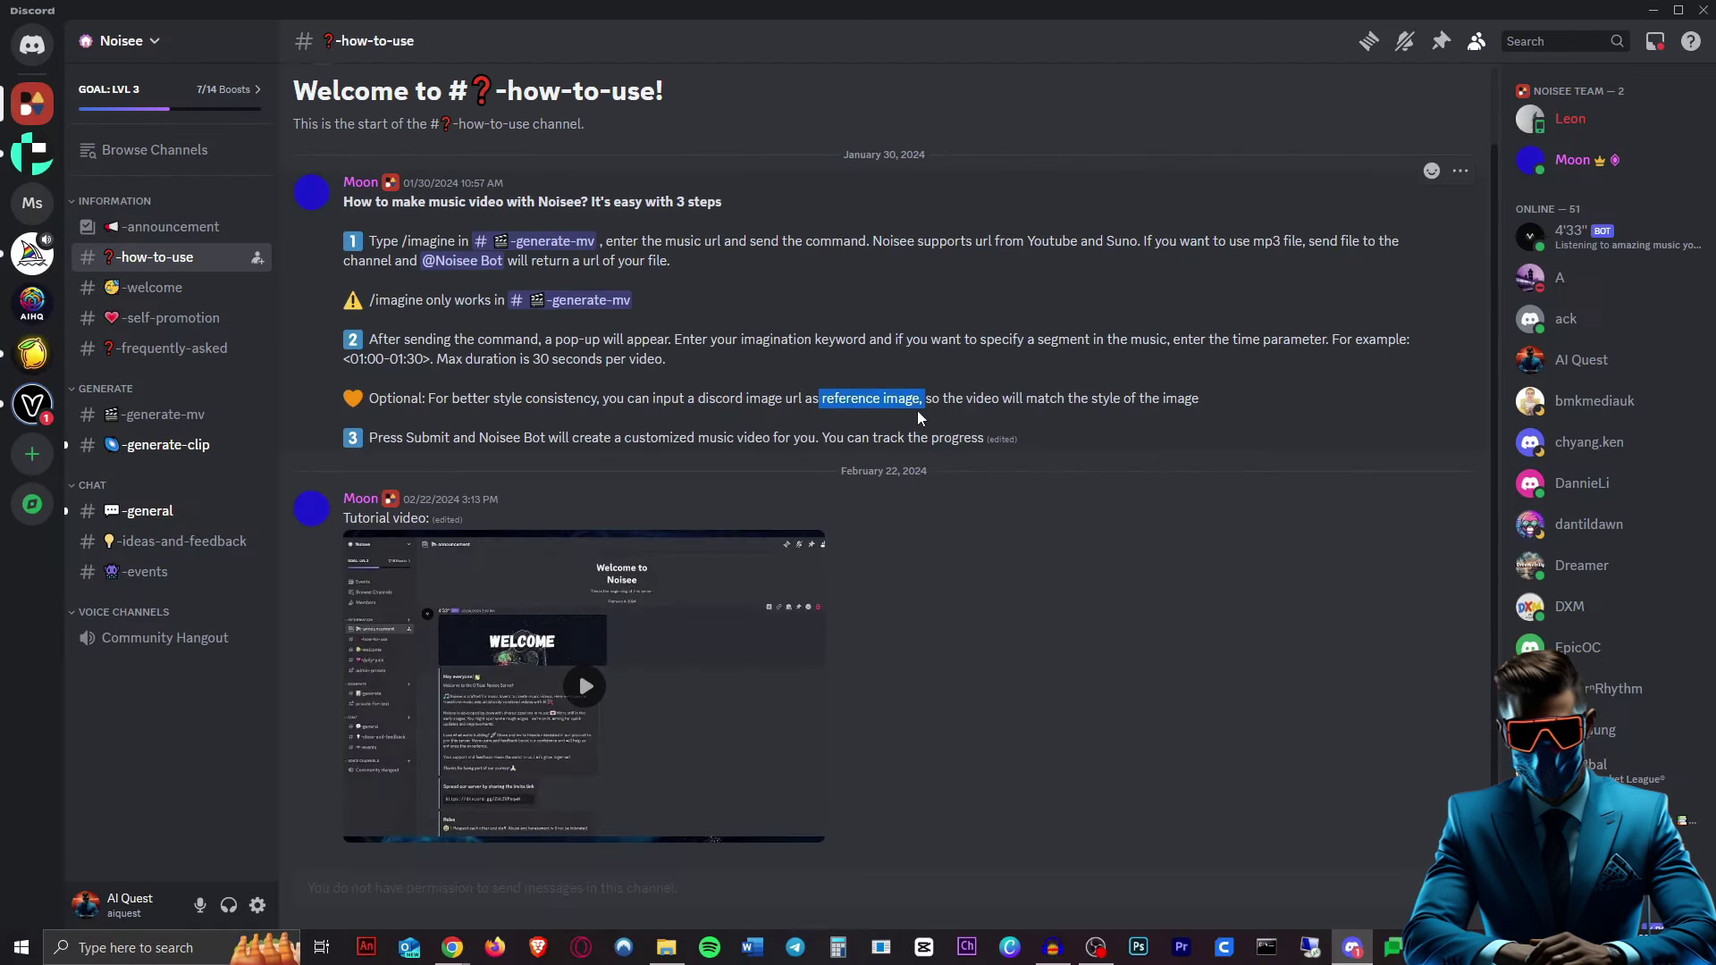
left_click(951, 372)
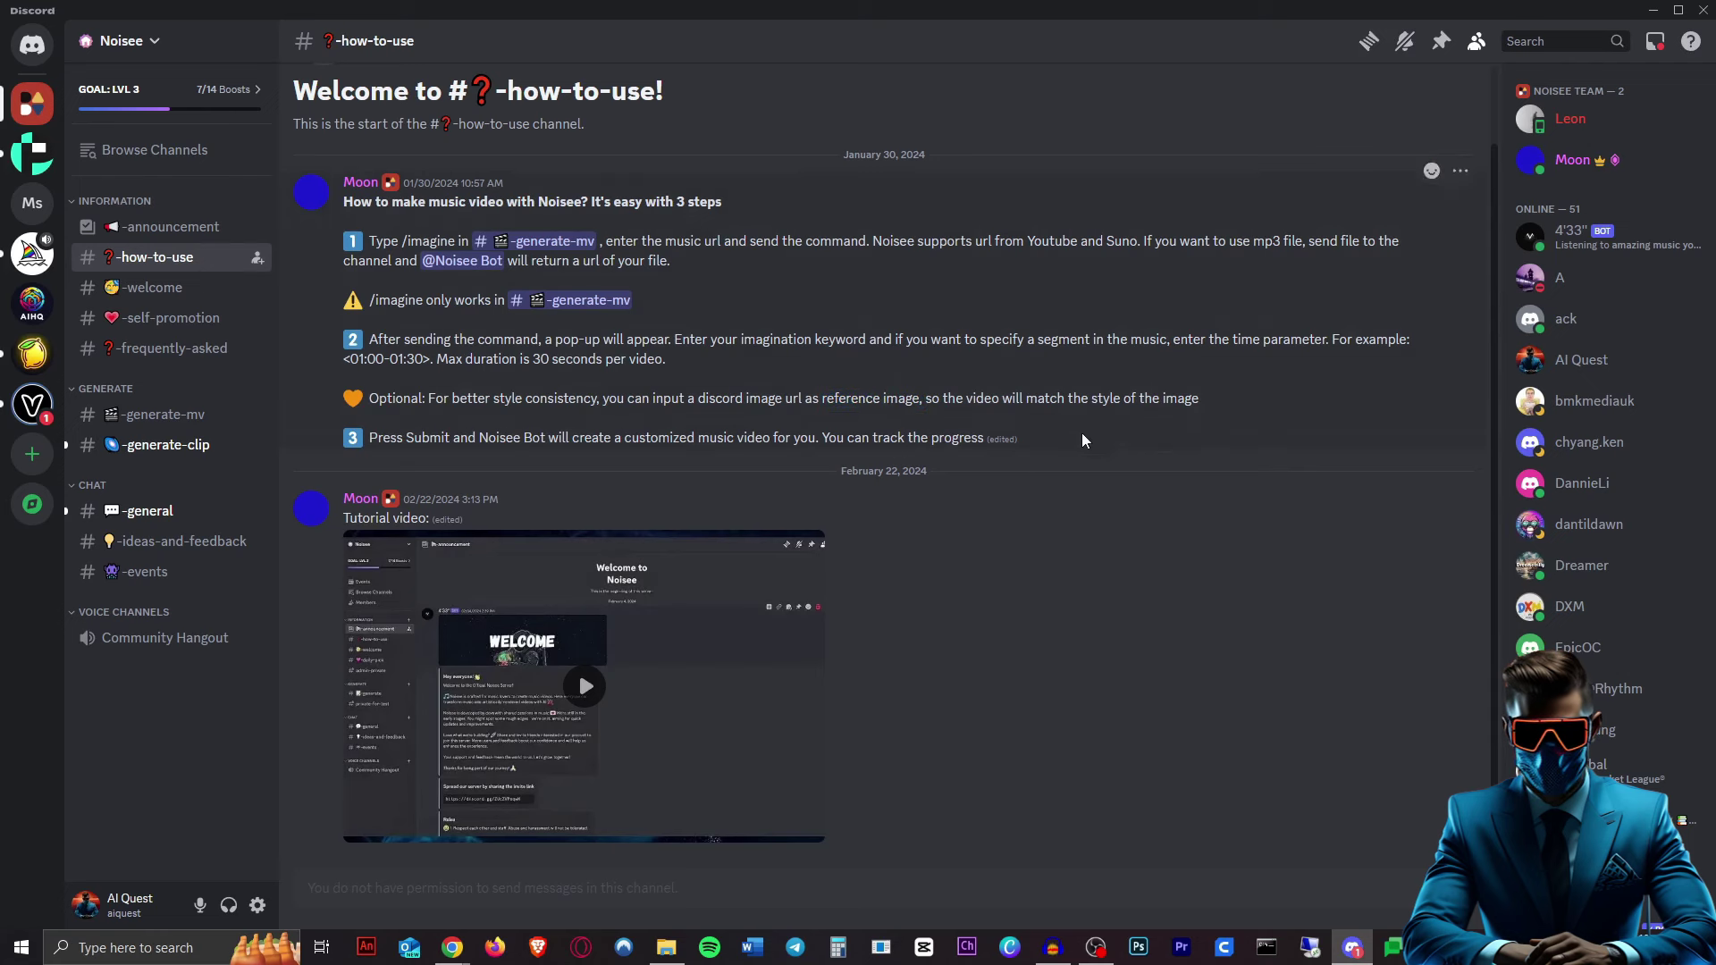
Step: Browse the generate-mv channel and play sample music videos made by other members, including Groove Machine, viewing one in full screen
left_click(156, 416)
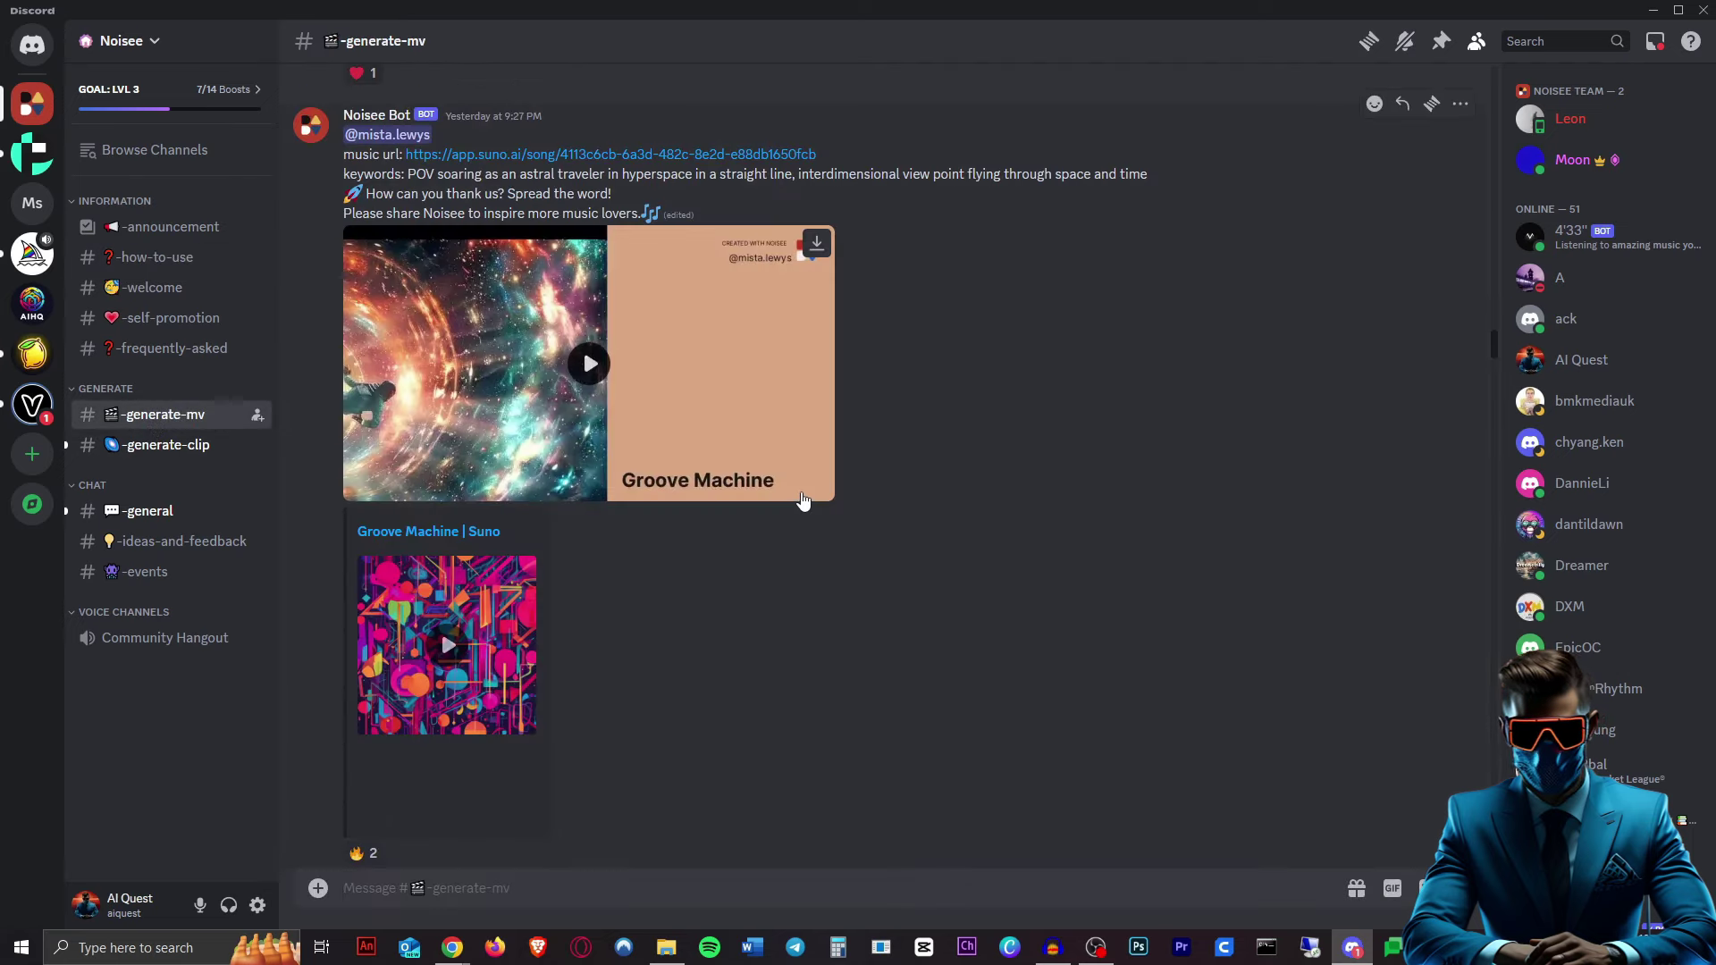
scroll(948, 583, "down", 10)
scroll(948, 576, "up", 8)
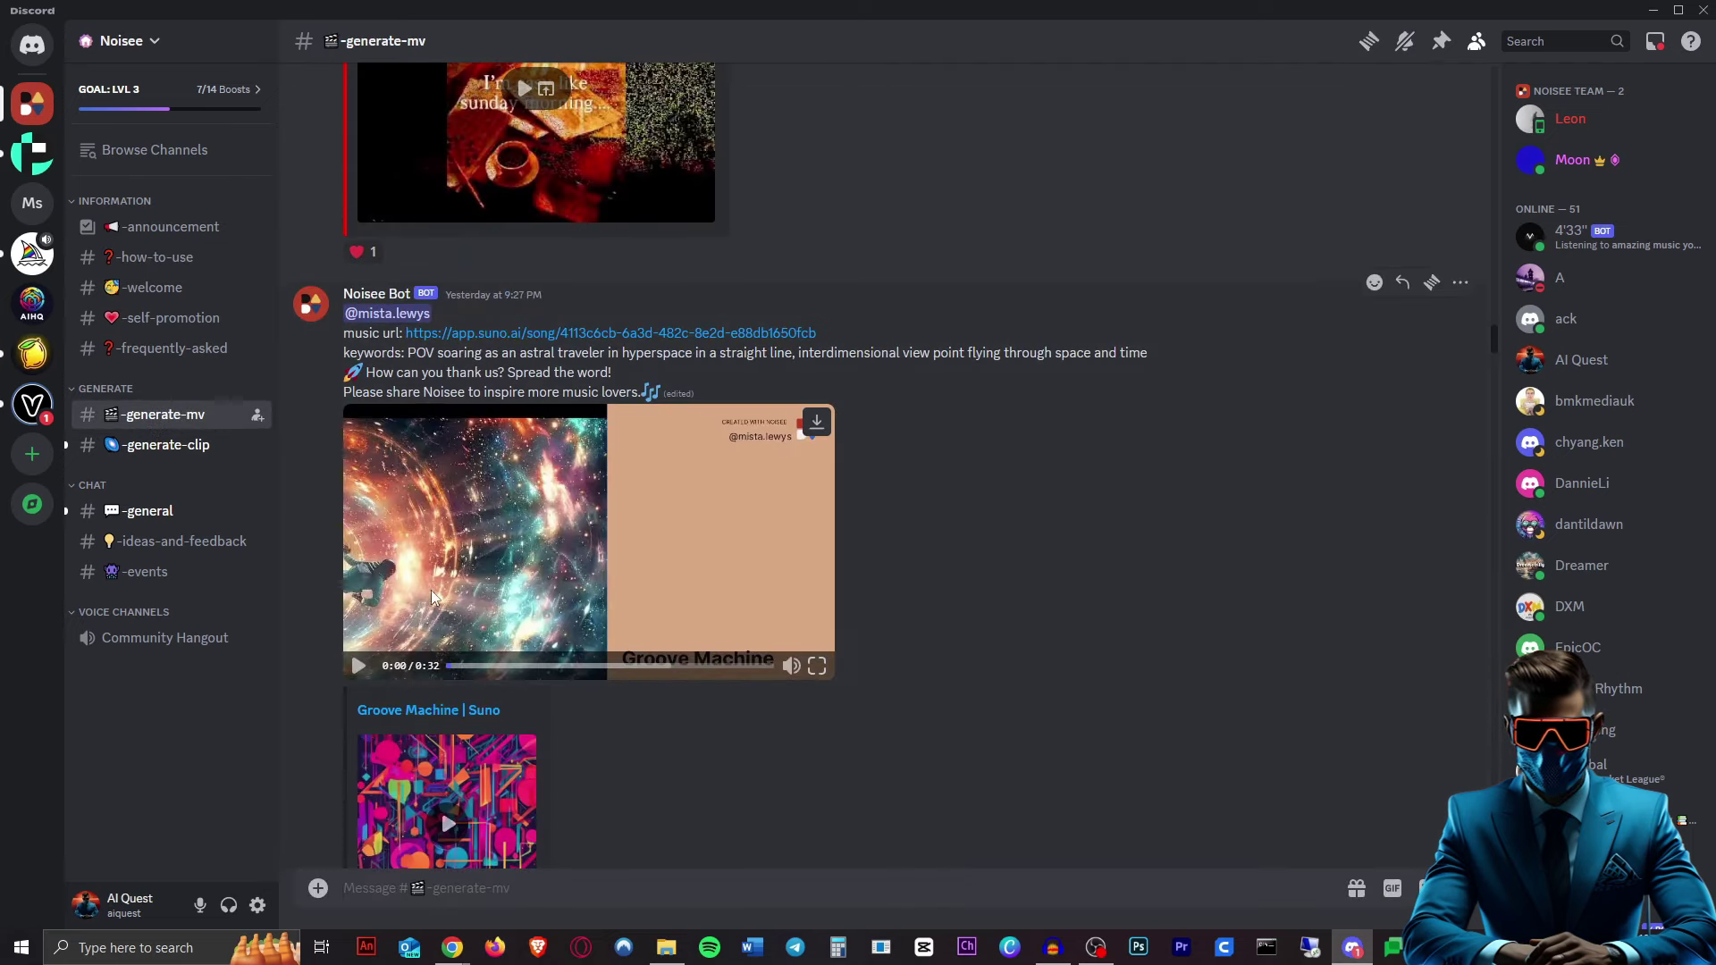
left_click(356, 665)
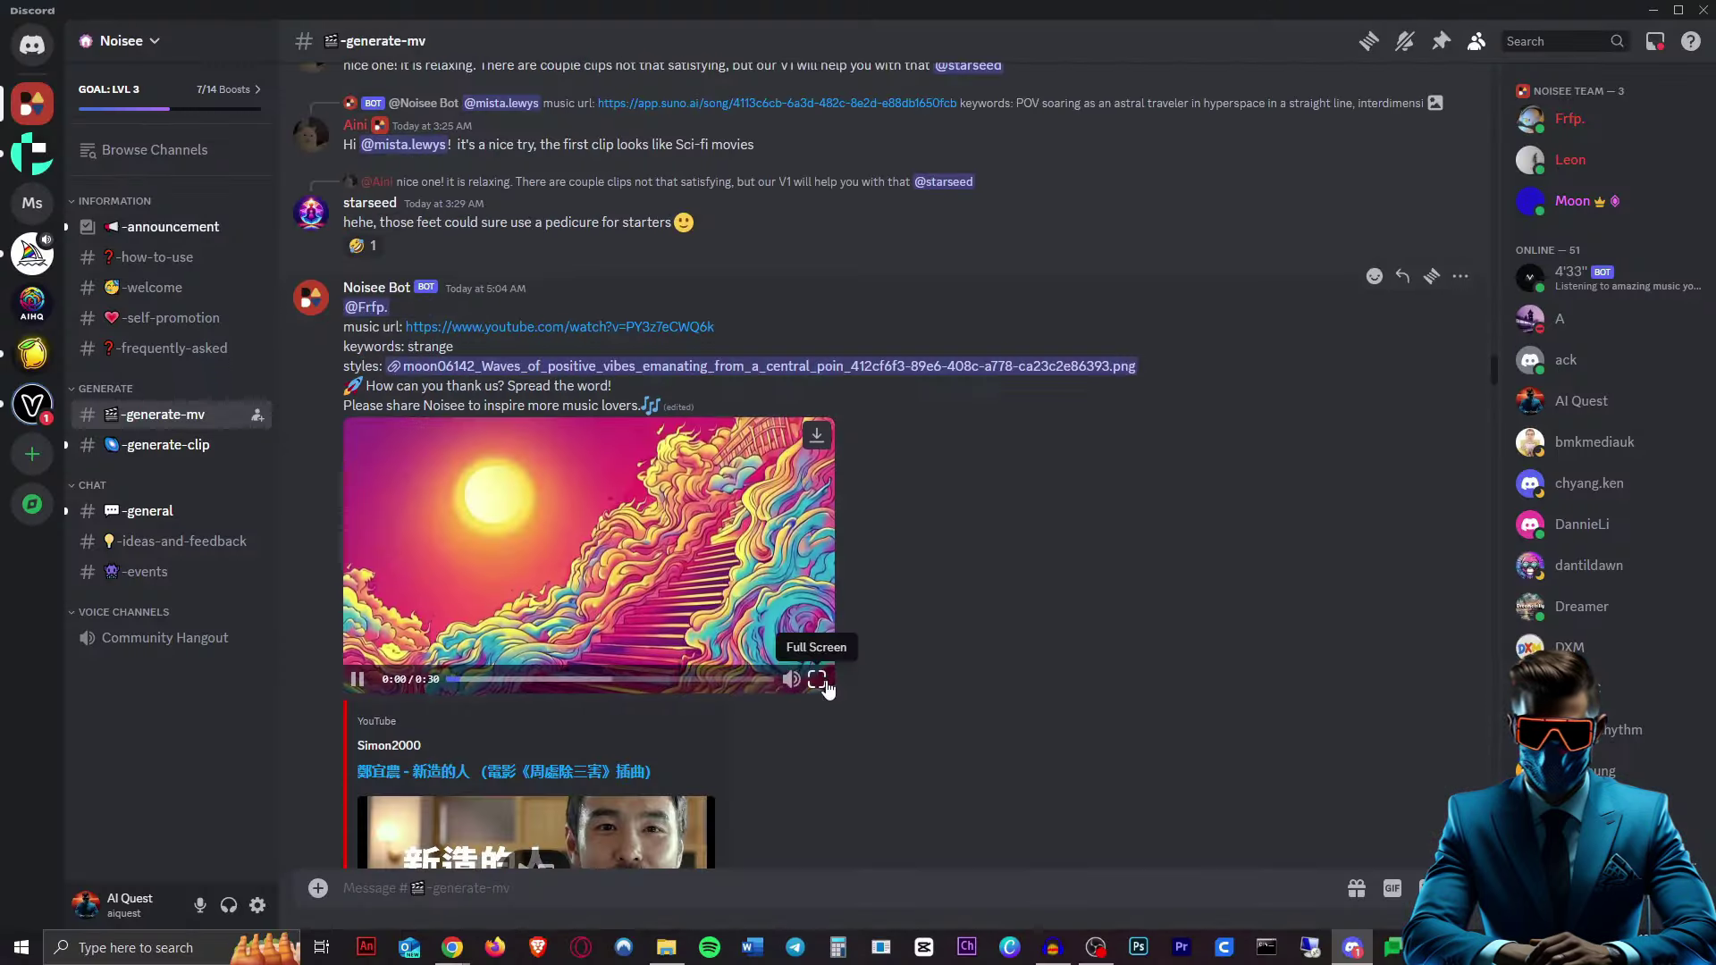
left_click(817, 680)
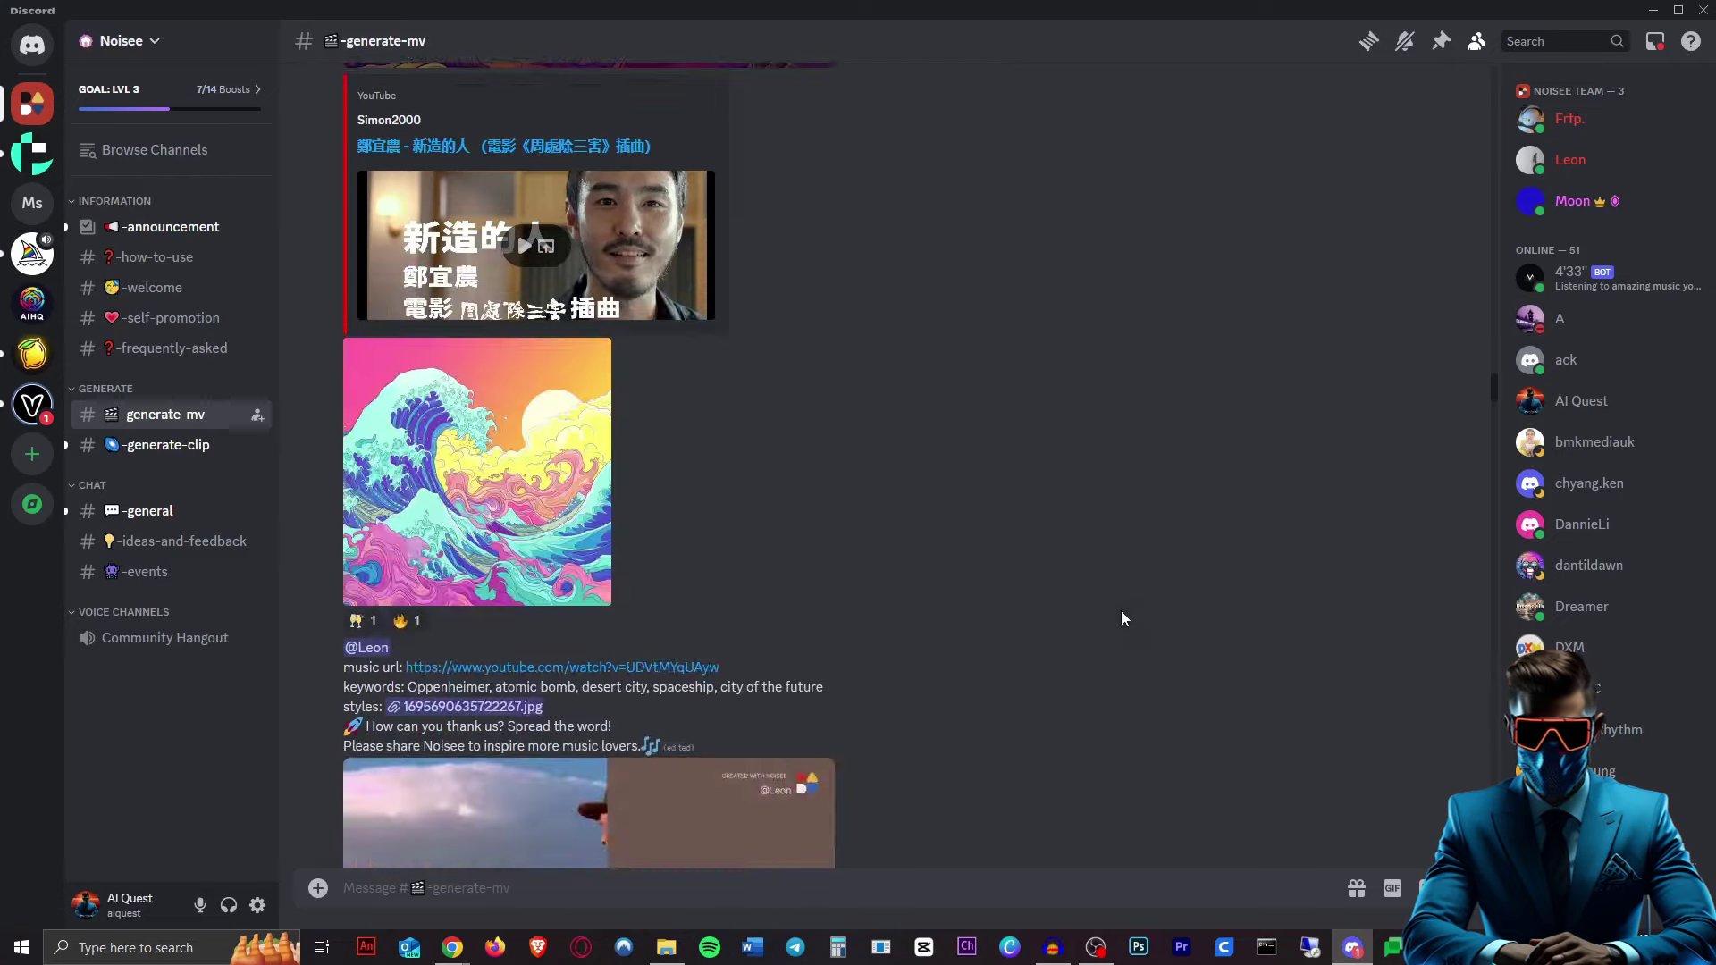
scroll(619, 264, "up", 2)
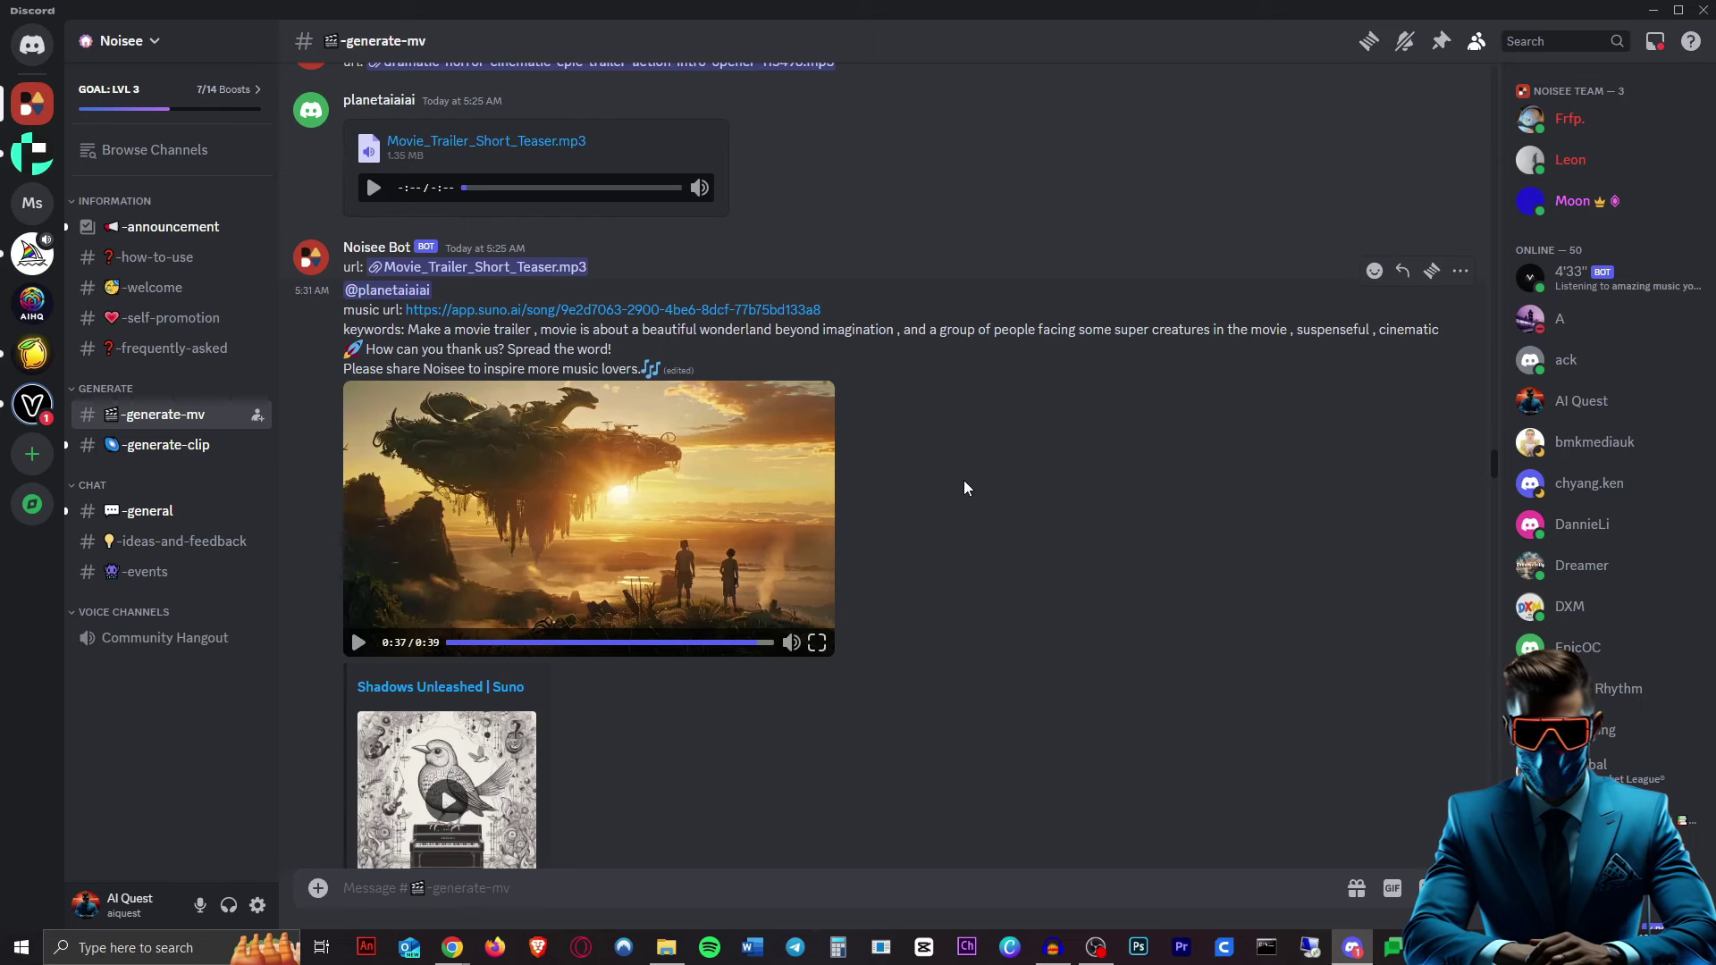
Step: Find Noisee Bot in the member list and authorize adding it to the MidJourney server
scroll(1005, 487, "down", 20)
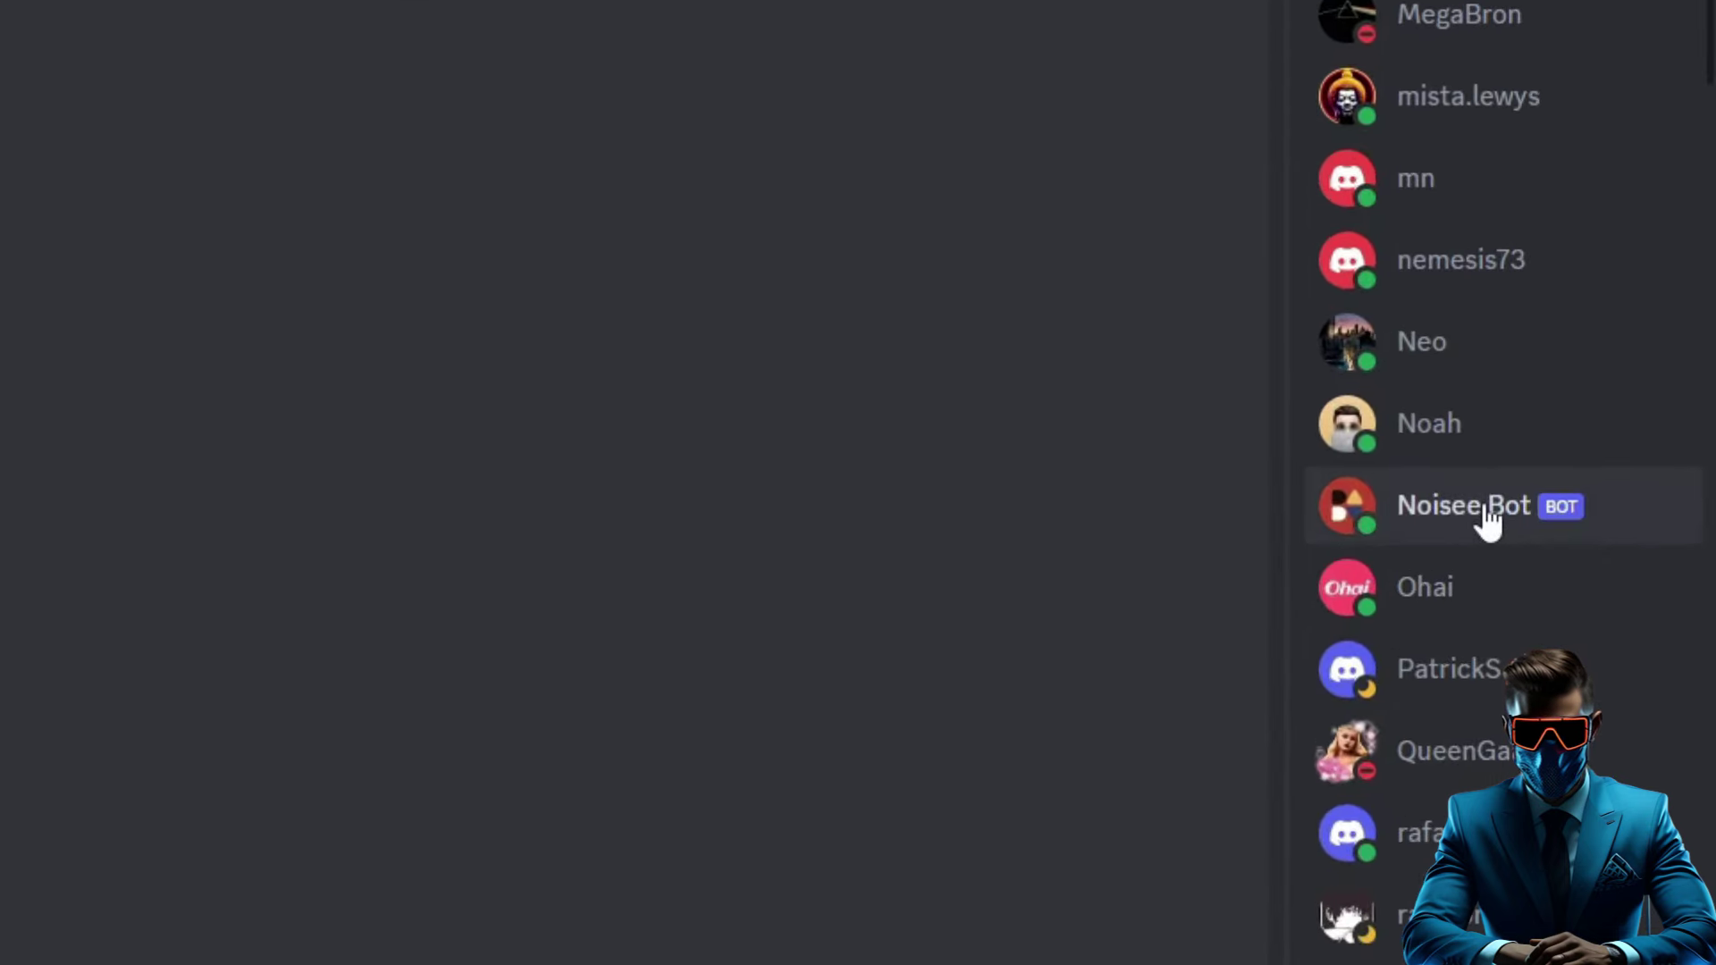
left_click(1488, 513)
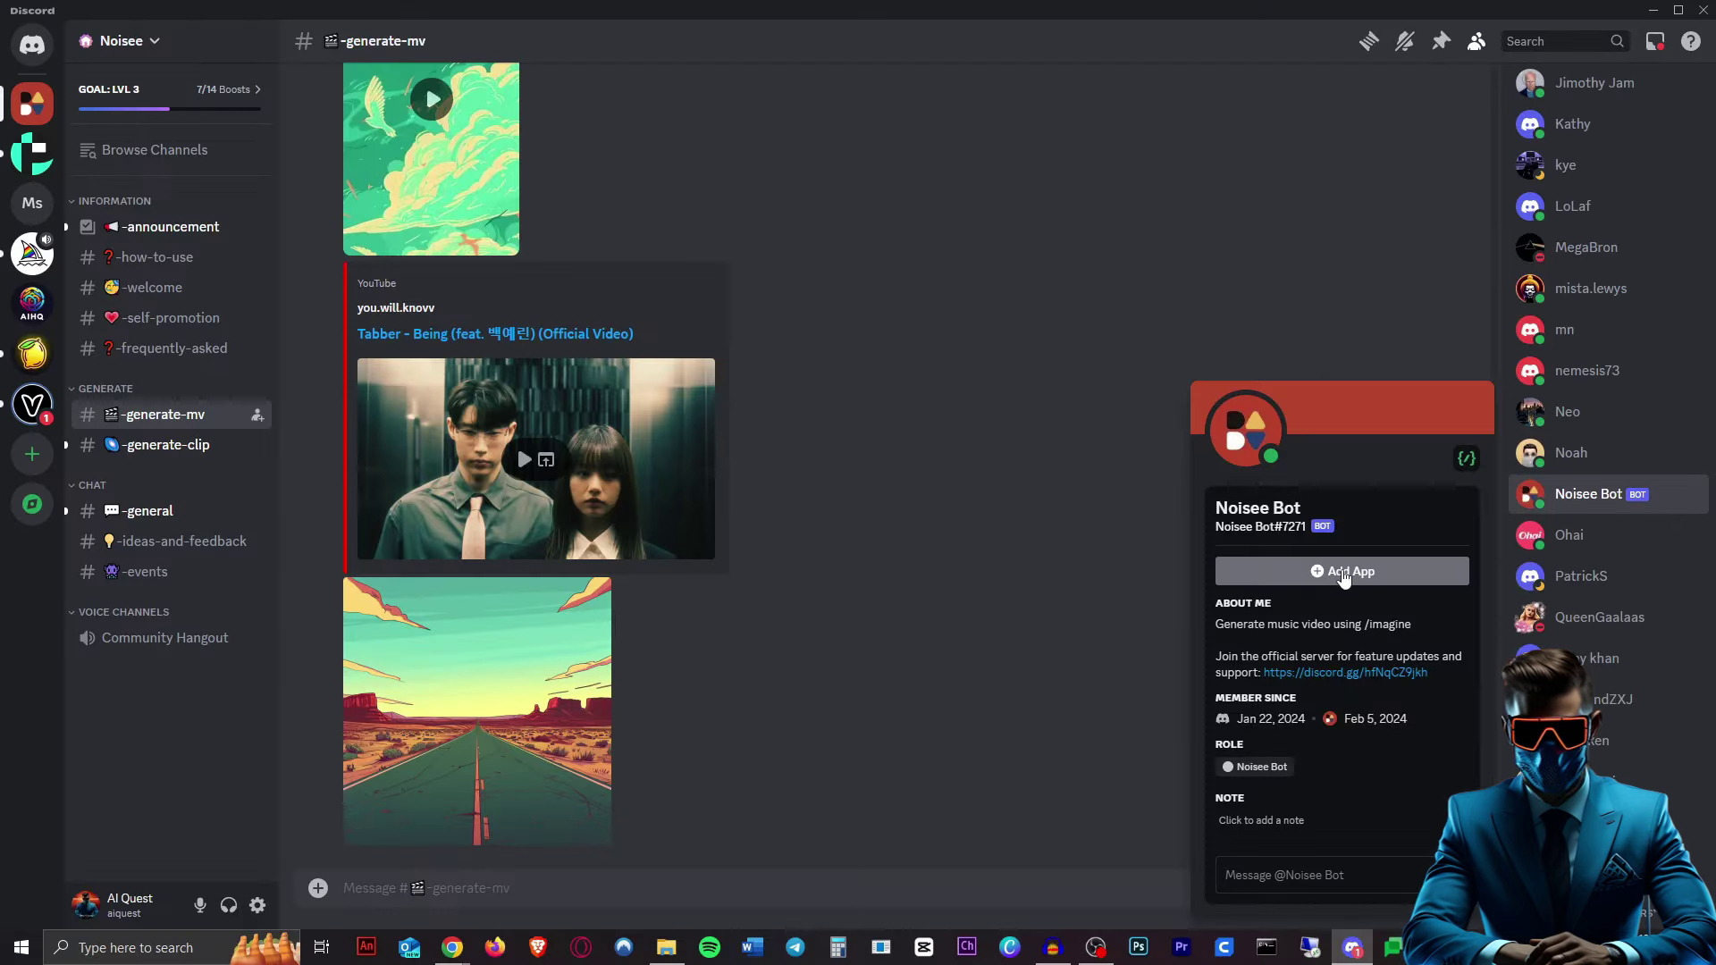
left_click(1343, 572)
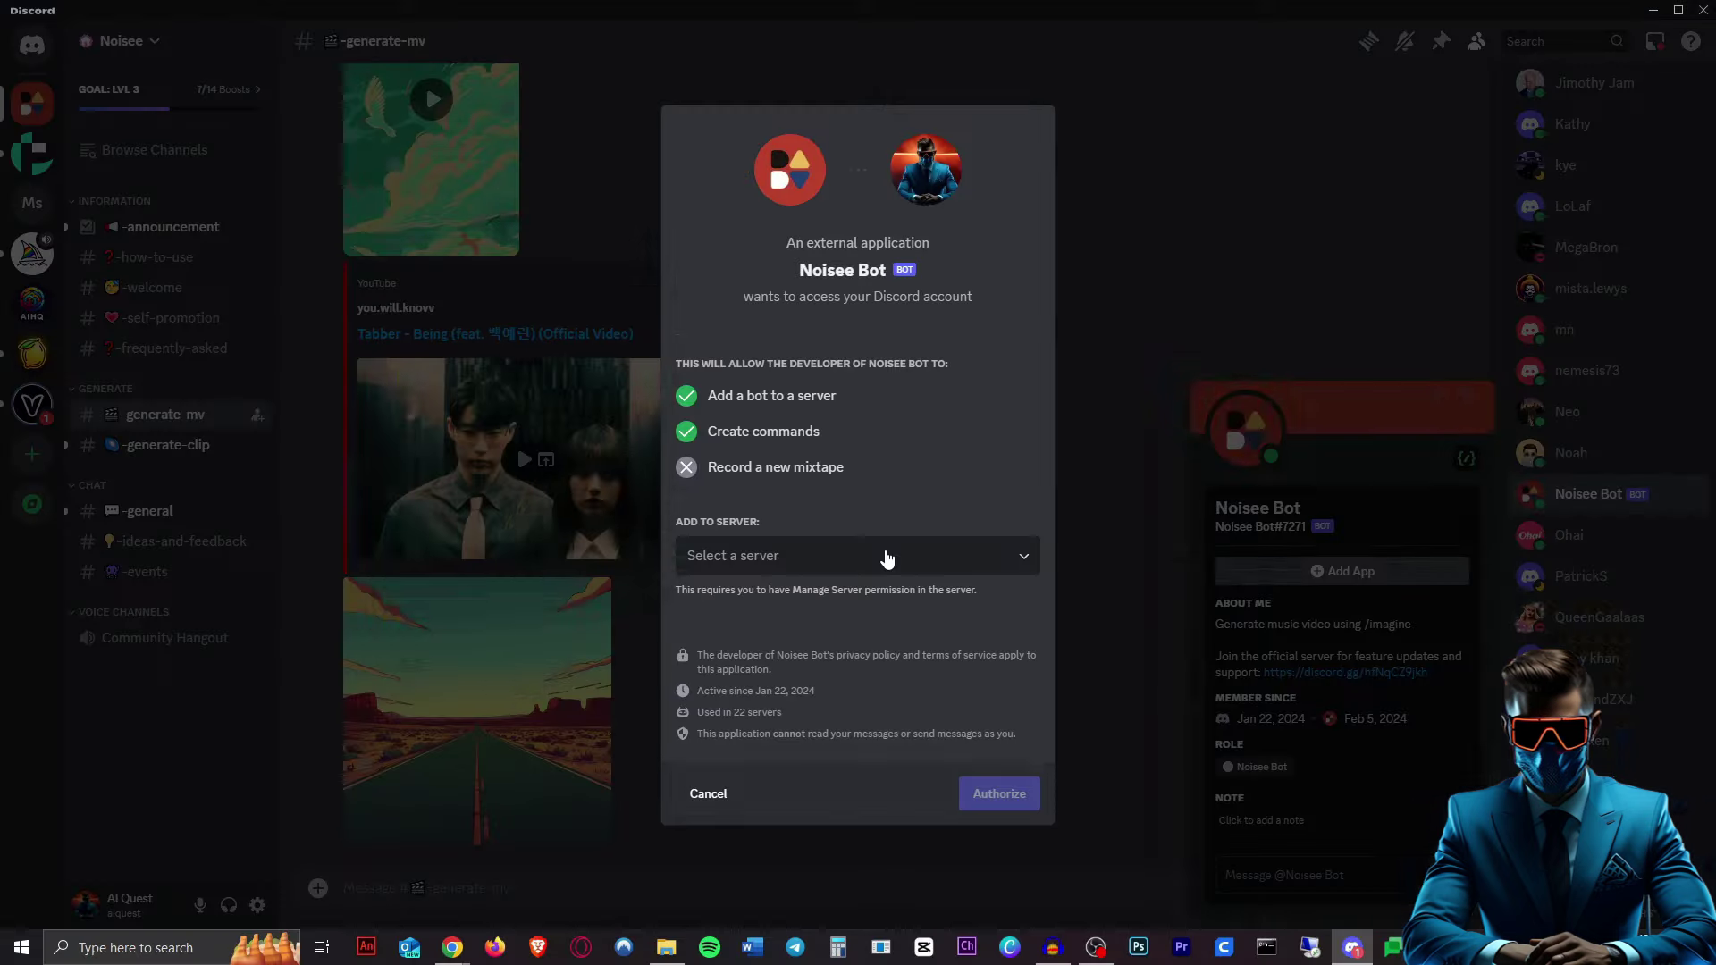
left_click(885, 555)
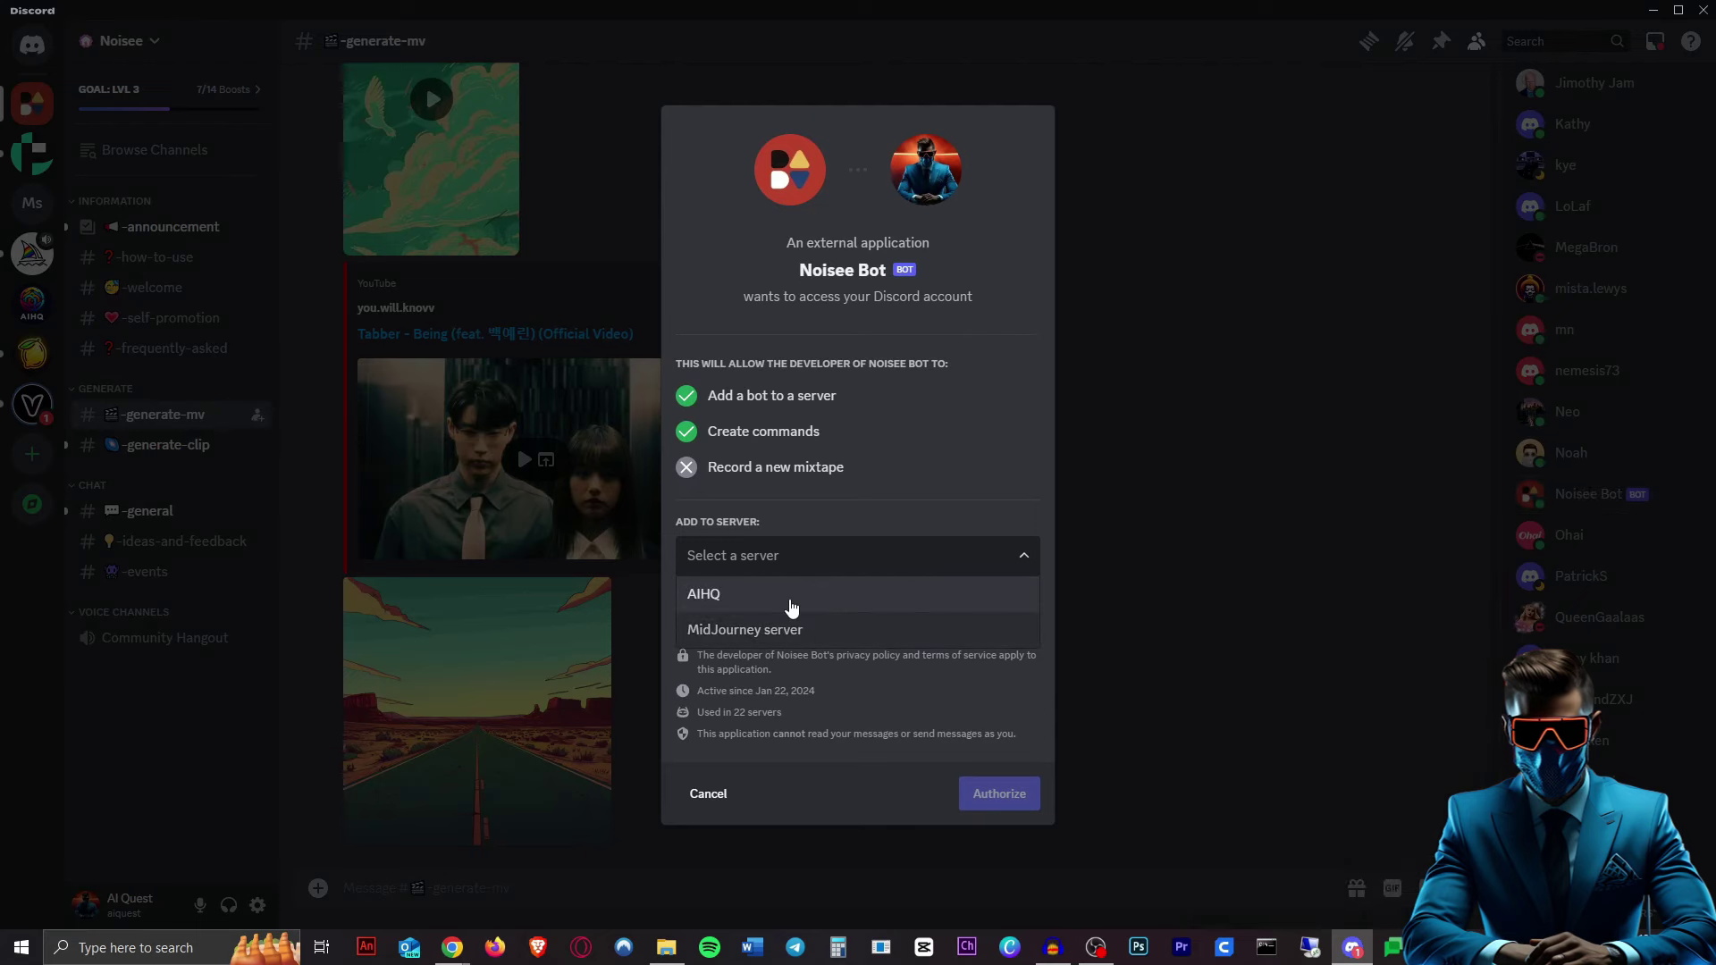
left_click(794, 629)
left_click(1020, 800)
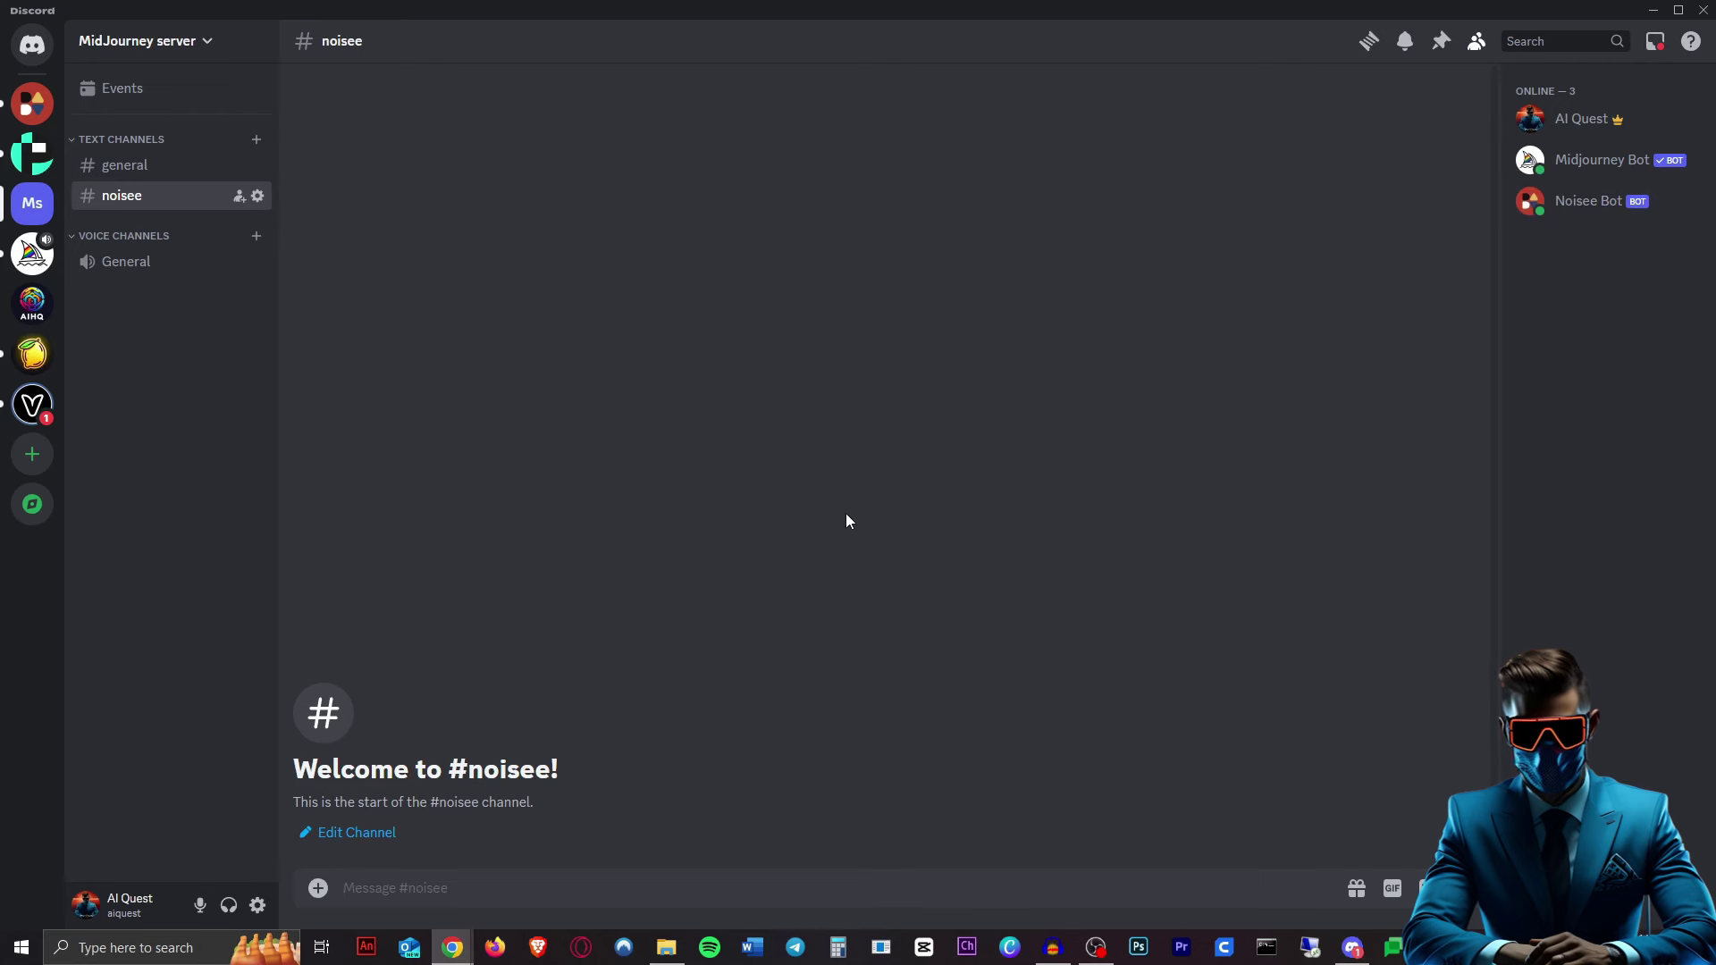
Step: Post Apocalypse.mp3 from the File Explorer folder 34 to the MidJourney server's noisee channel
left_click(765, 522)
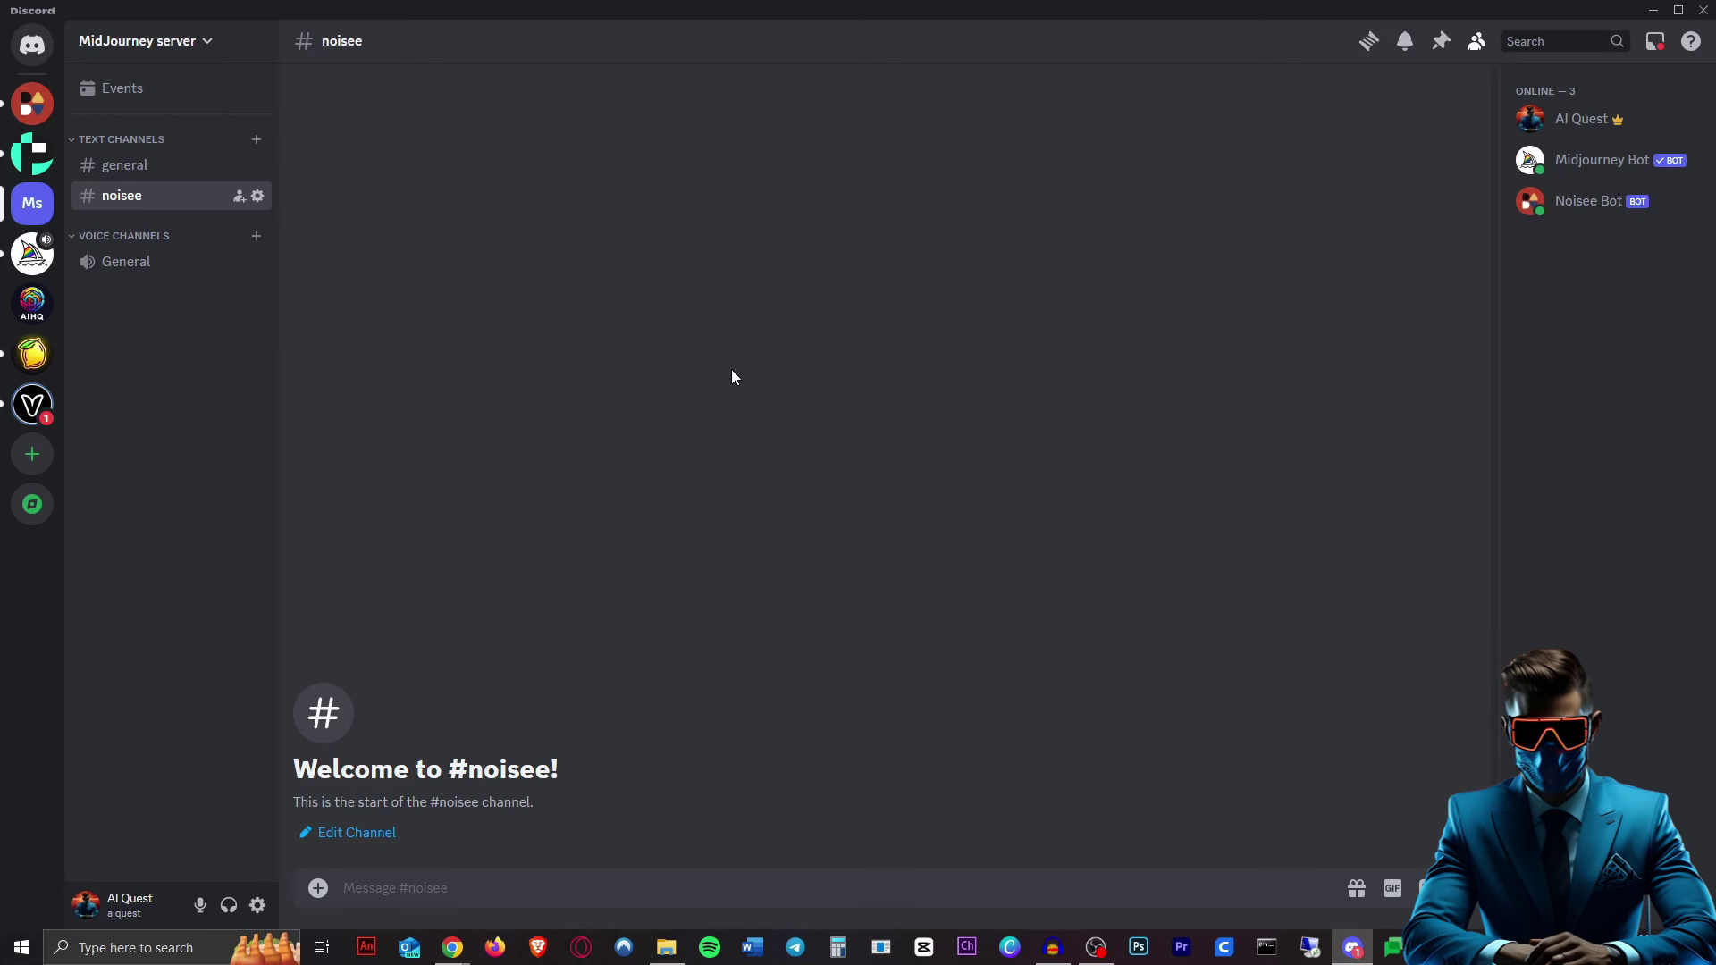
key("alt+Tab")
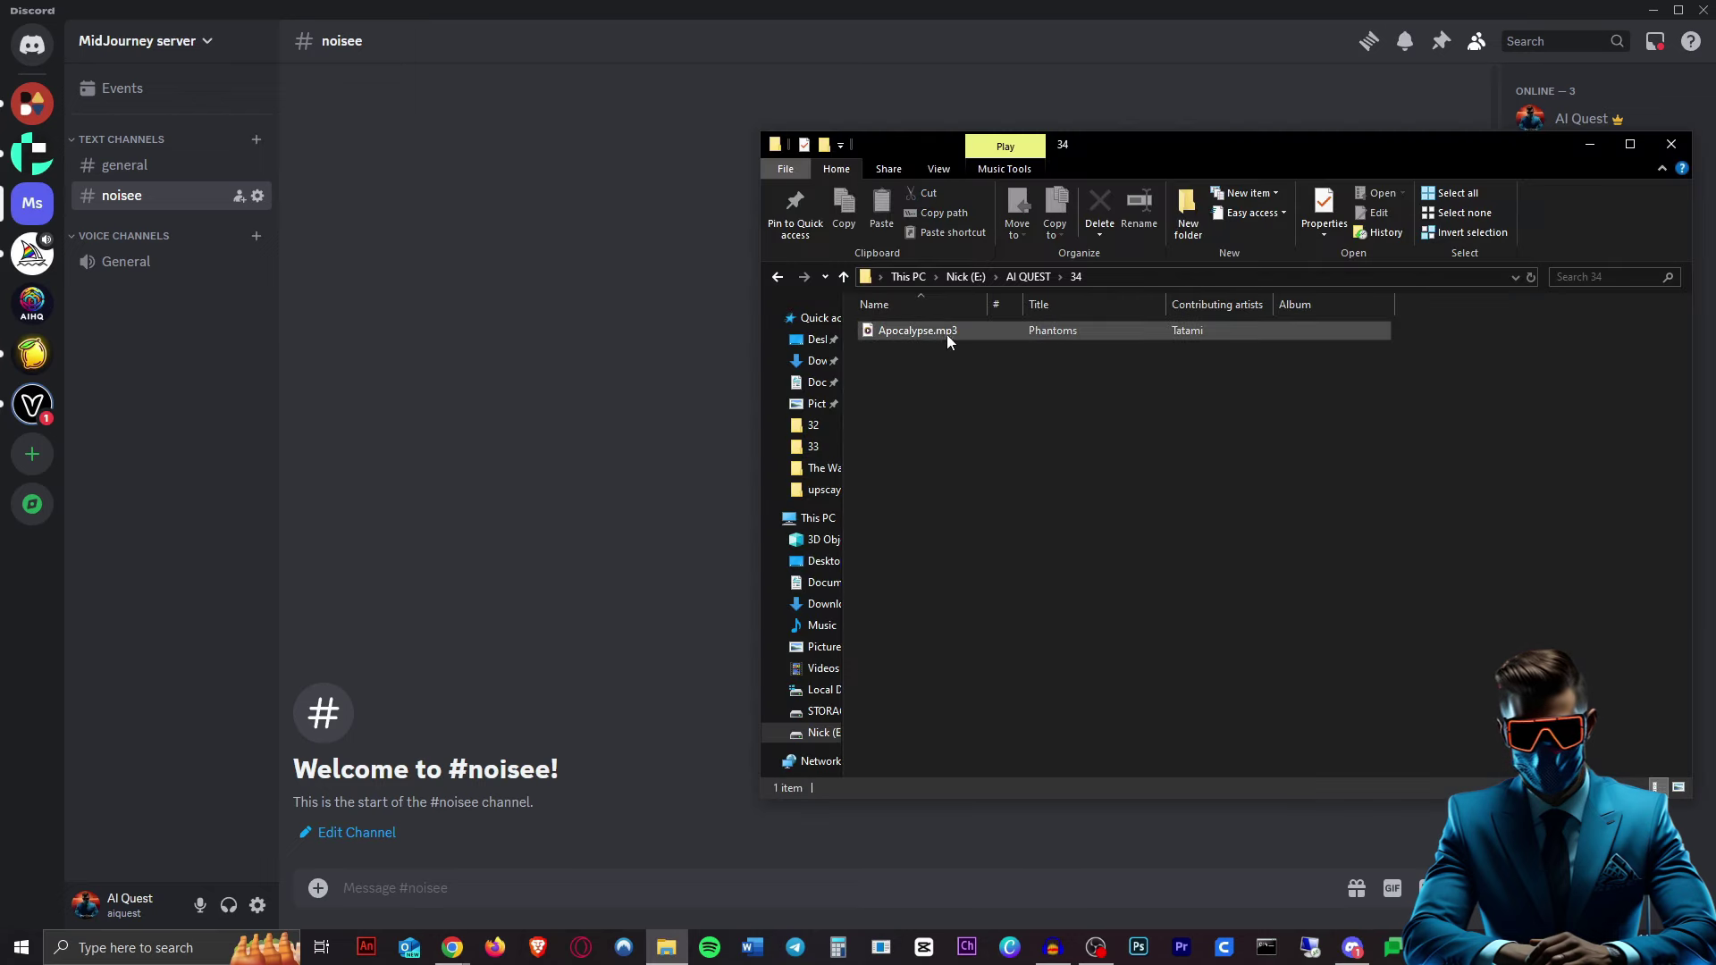
left_click_drag(956, 329, 612, 623)
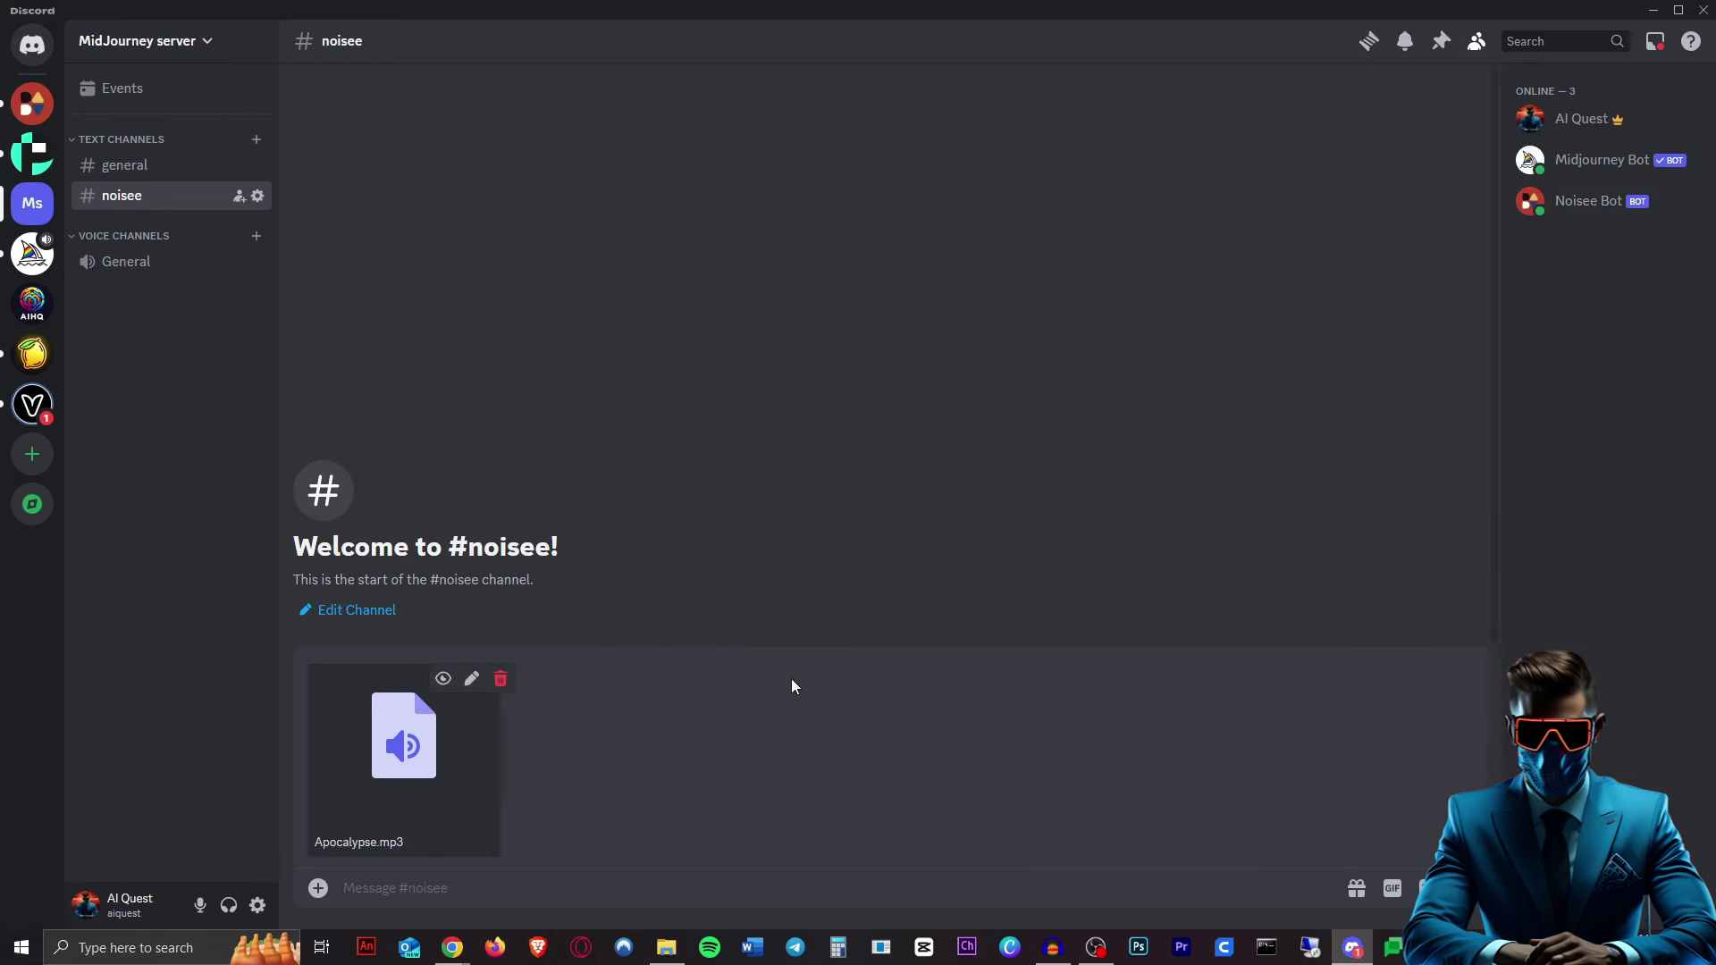
key("Return")
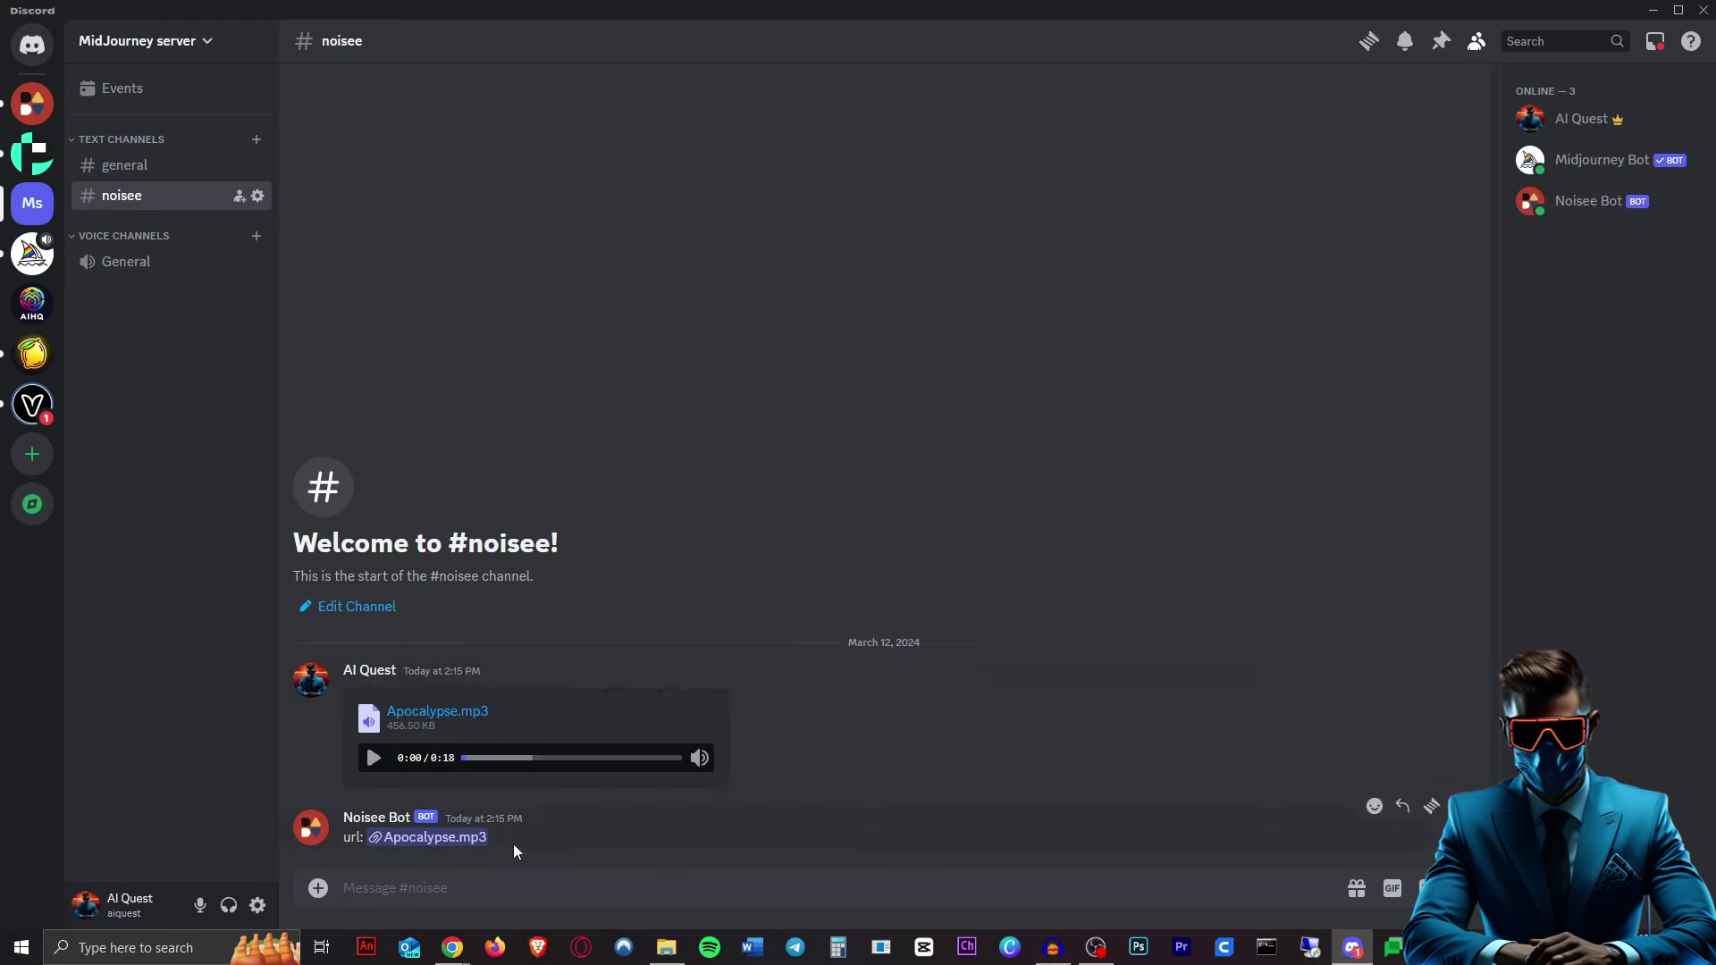
Step: Copy the bot's link to Apocalypse.mp3 and run Noisee Bot's /imagine command with it as the url
right_click(452, 839)
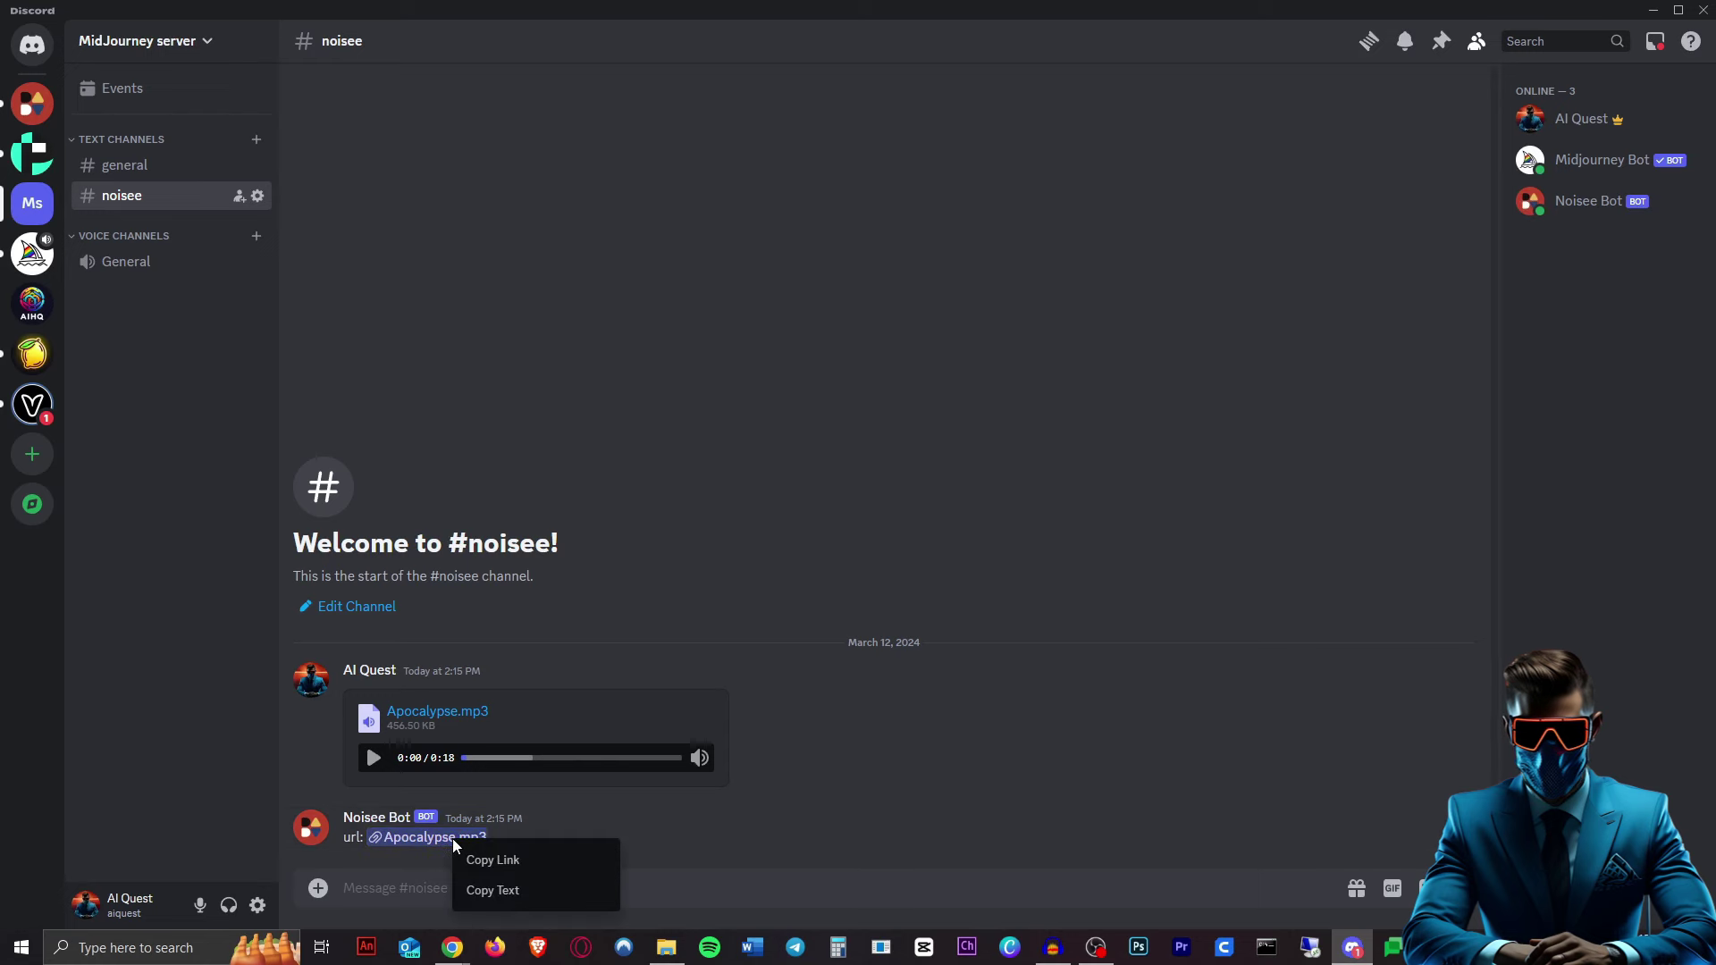
left_click(511, 862)
type("/im")
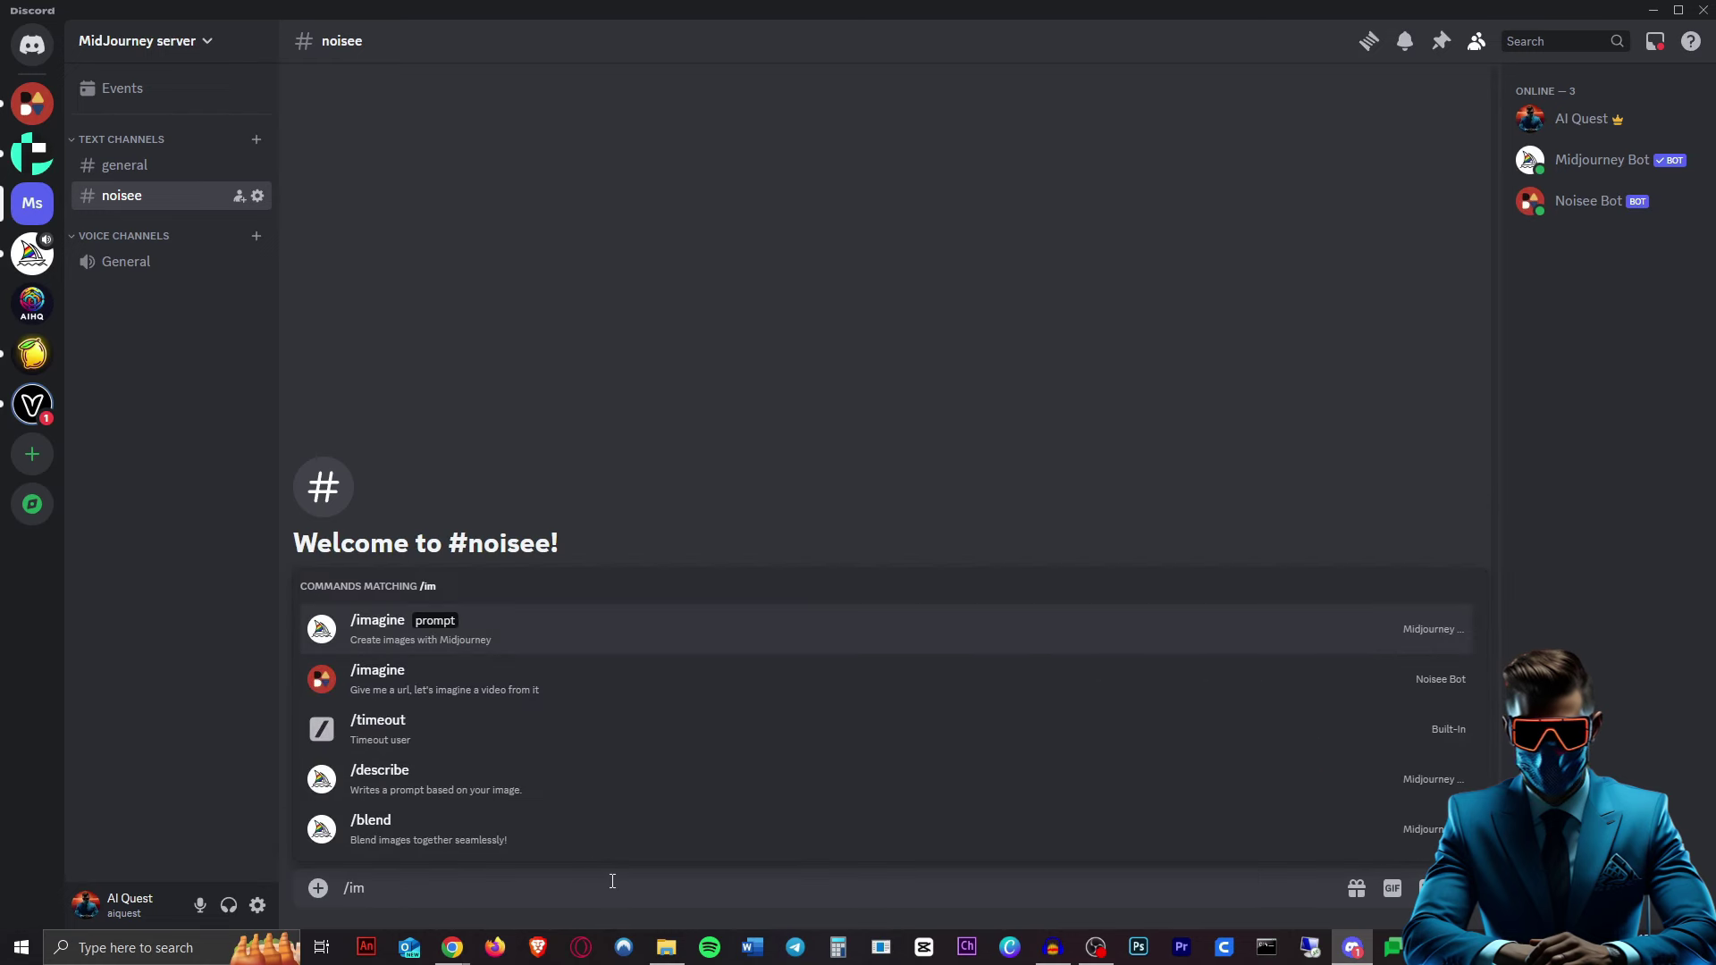
left_click(524, 677)
key("ctrl+v")
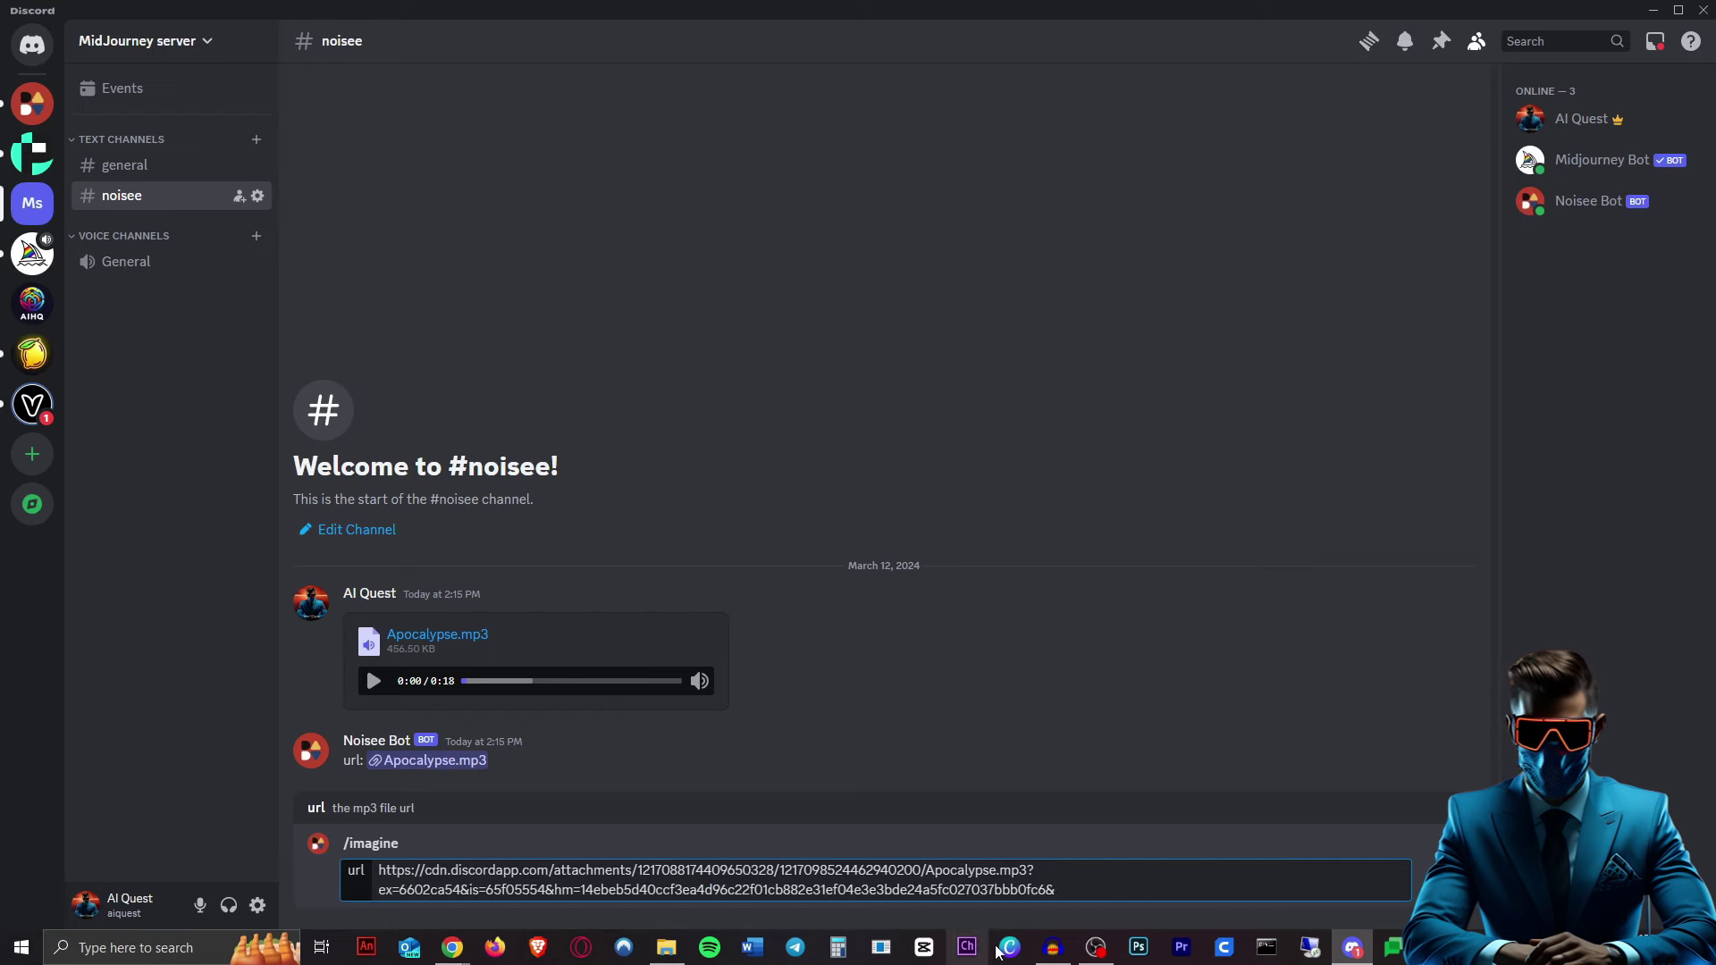
key("Return")
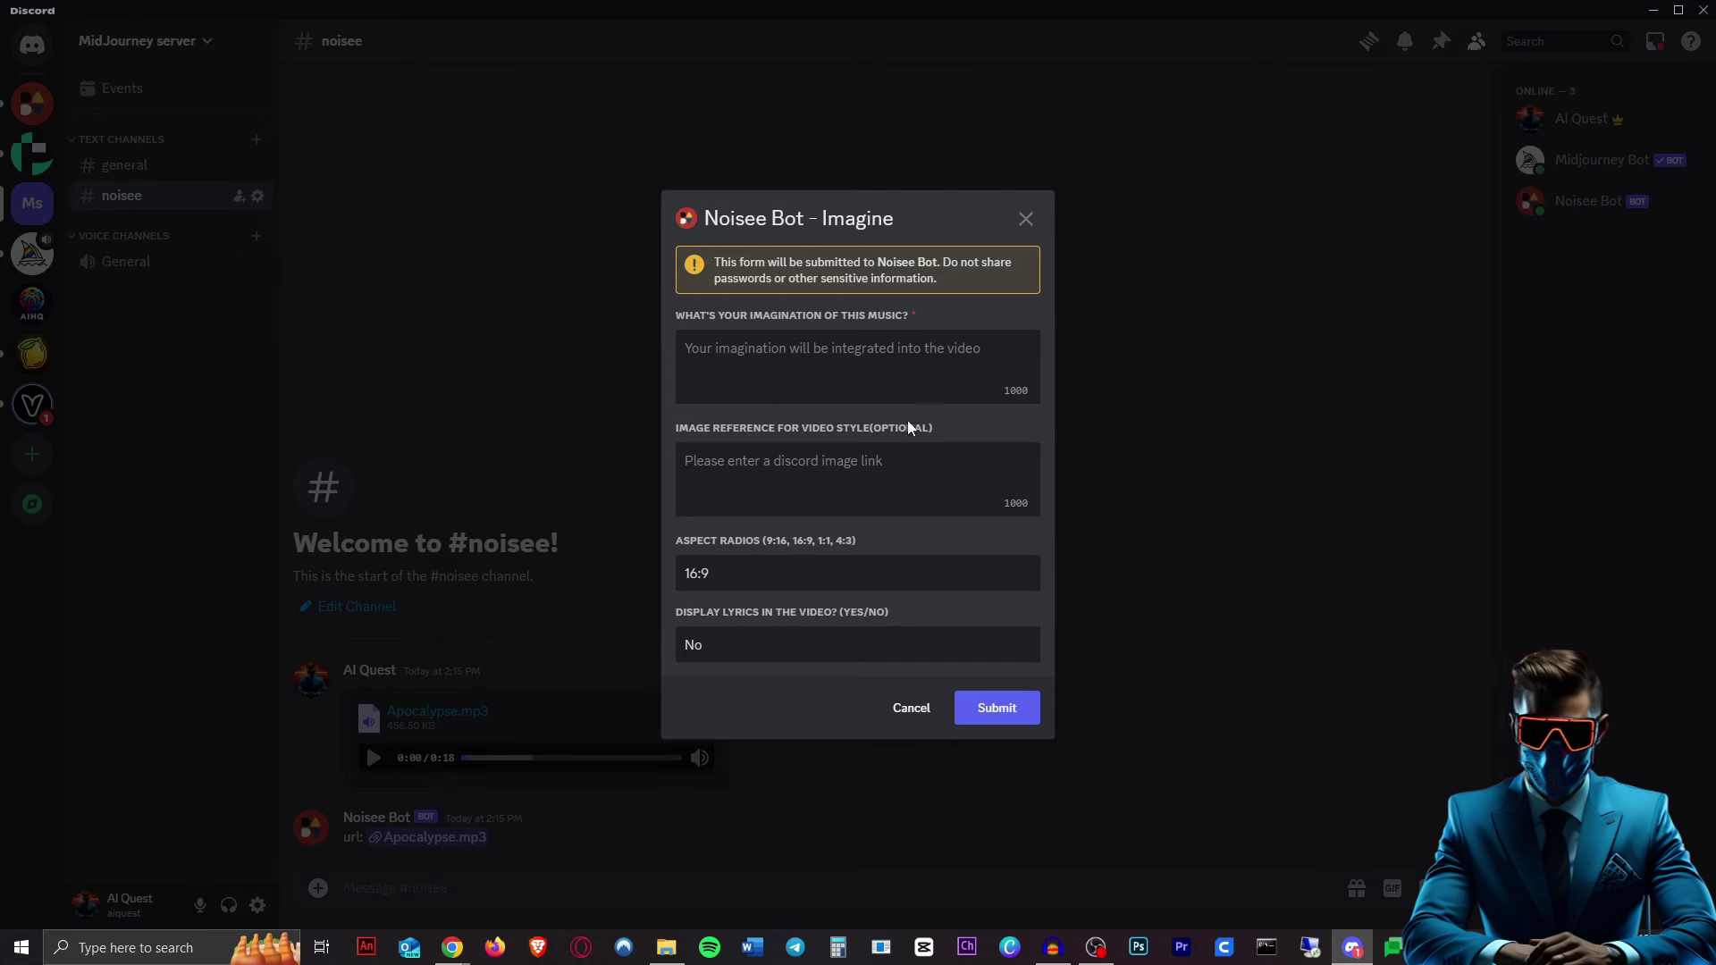
Step: Describe the music as "gloomy city, zombie apocalypse, lonely, huge broken and overgrown buildings" and submit the form without an image reference
key("ctrl+v")
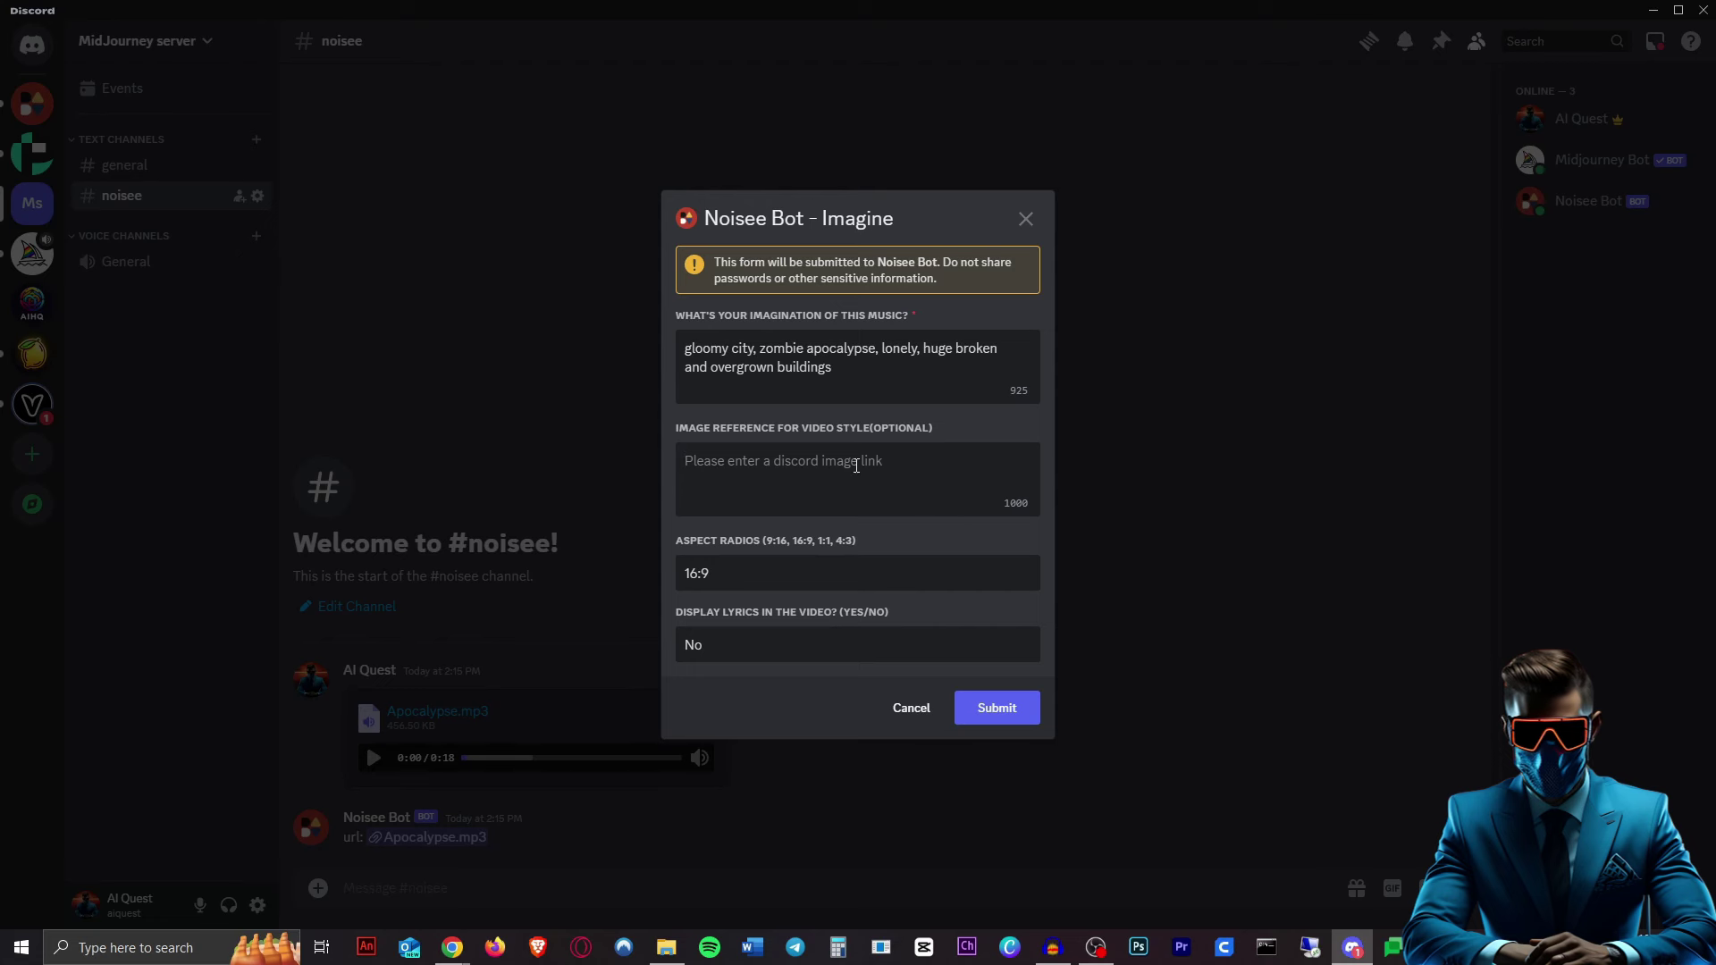
left_click(898, 486)
left_click(1006, 722)
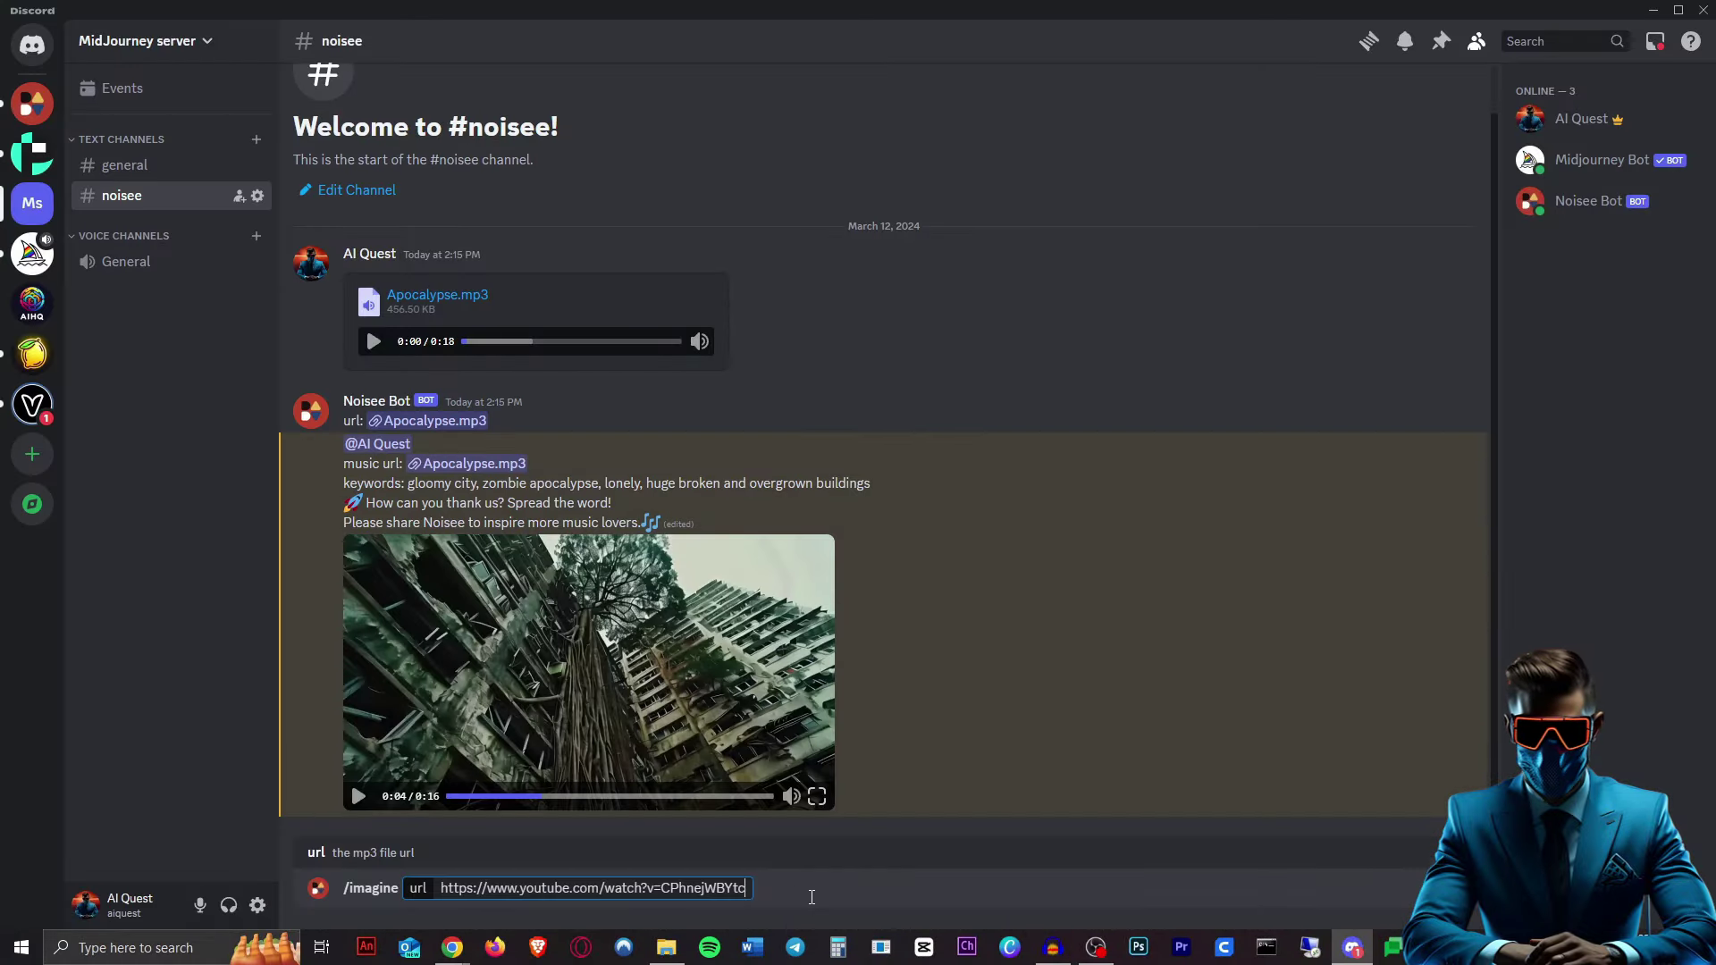
Step: Try to request a video from the YouTube link with the description "<0:30-1:30> Sunny beach, sand, waves, sun, blue ocean, island"
key("Return")
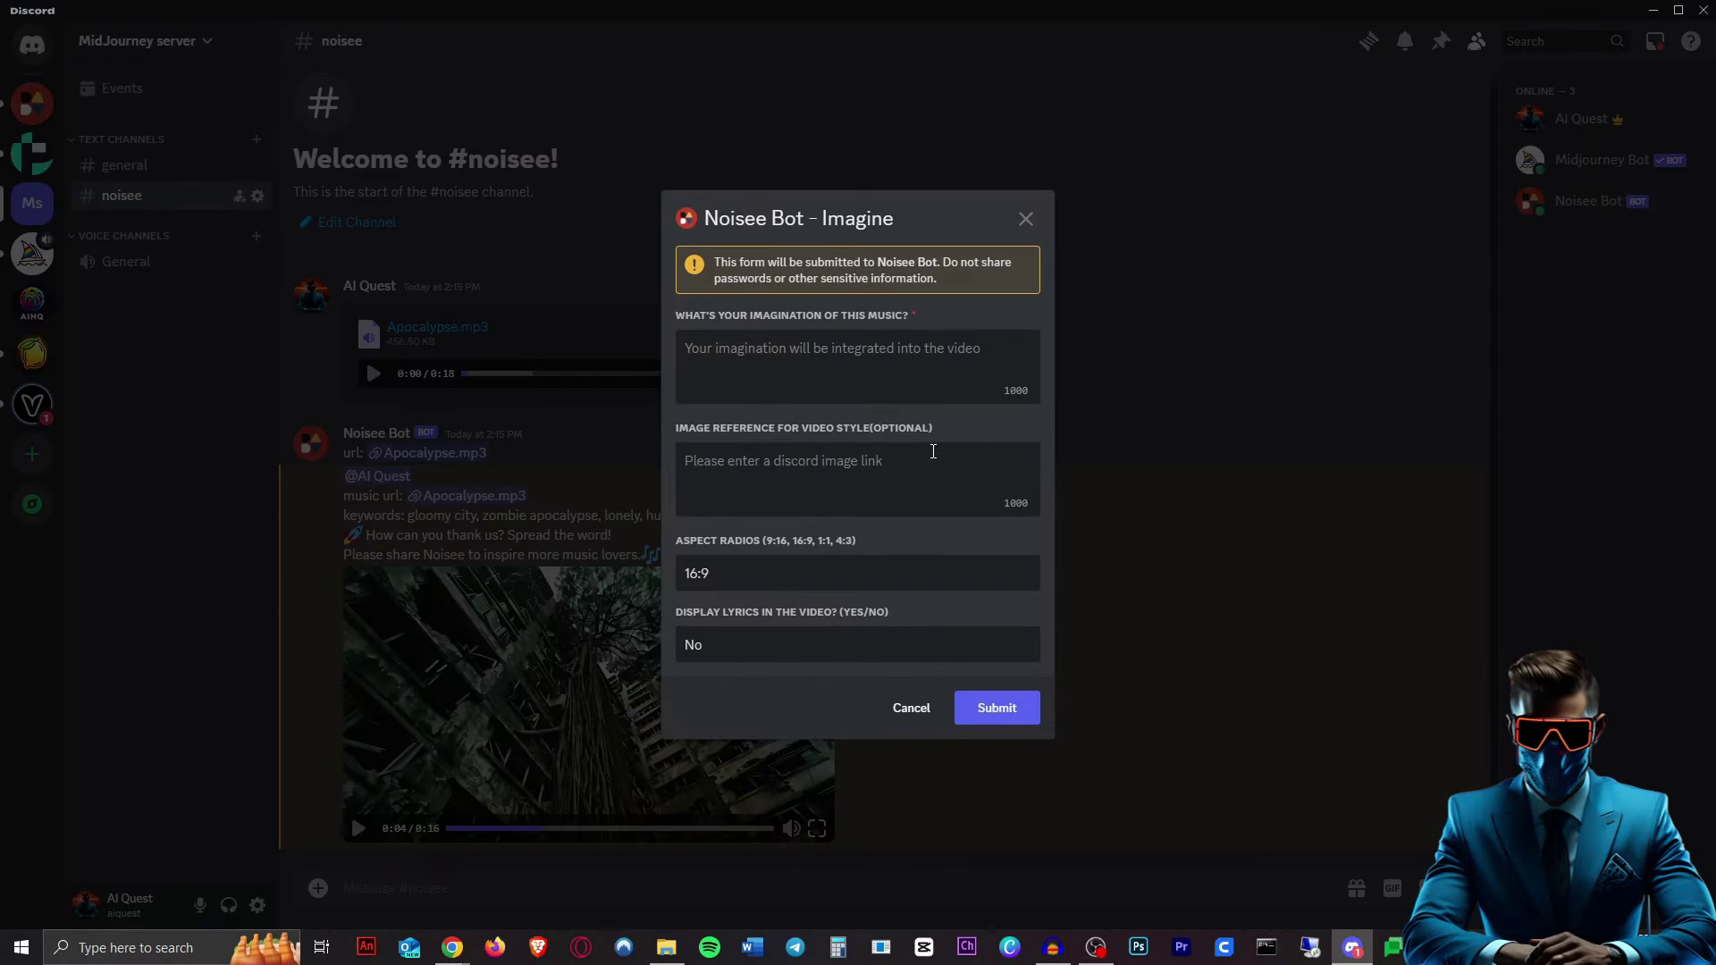
key("ctrl+v")
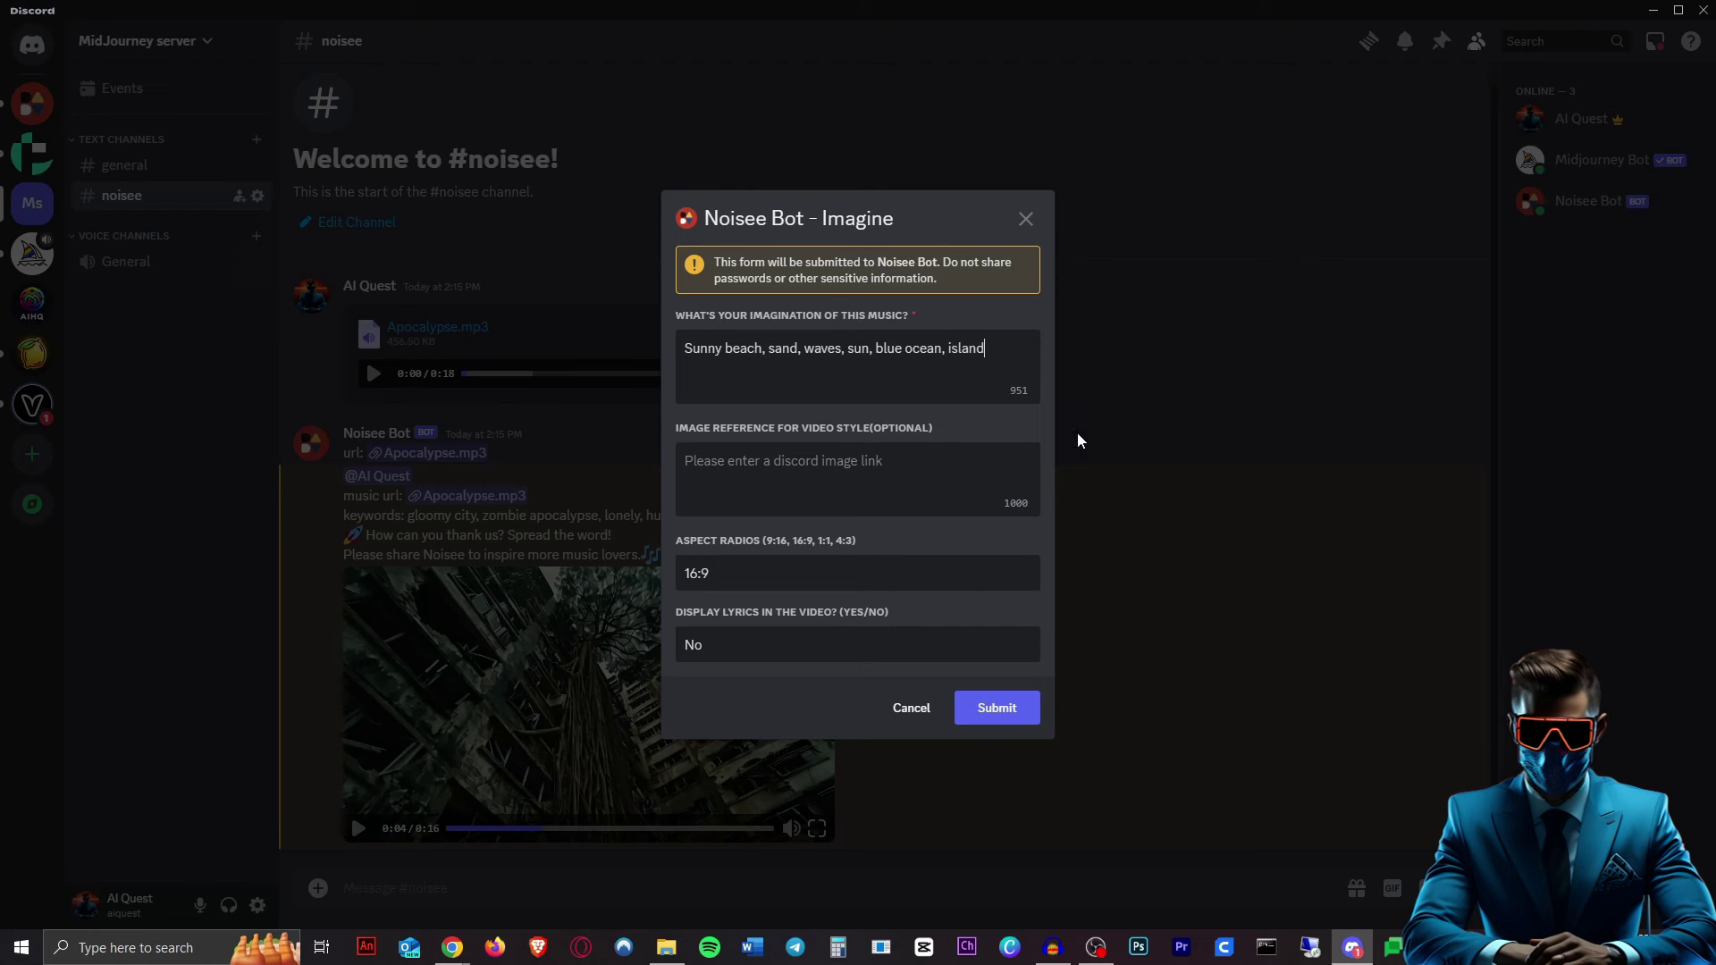
key("Home")
type("<0:30-1:30>")
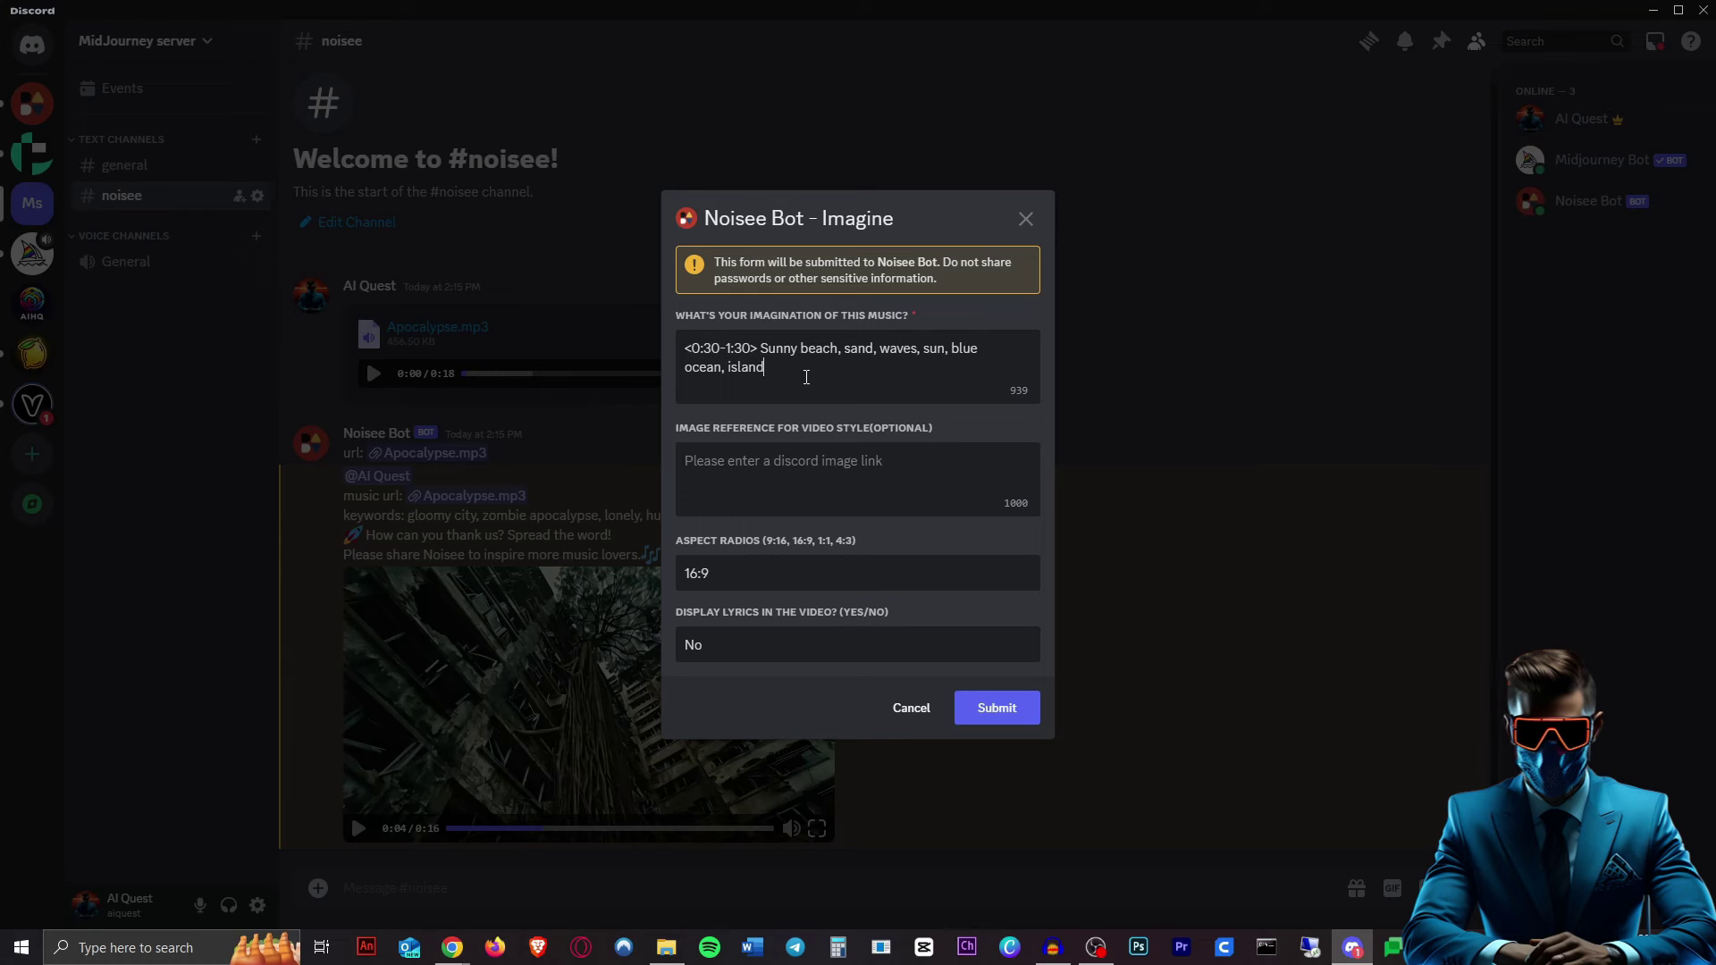
left_click(997, 708)
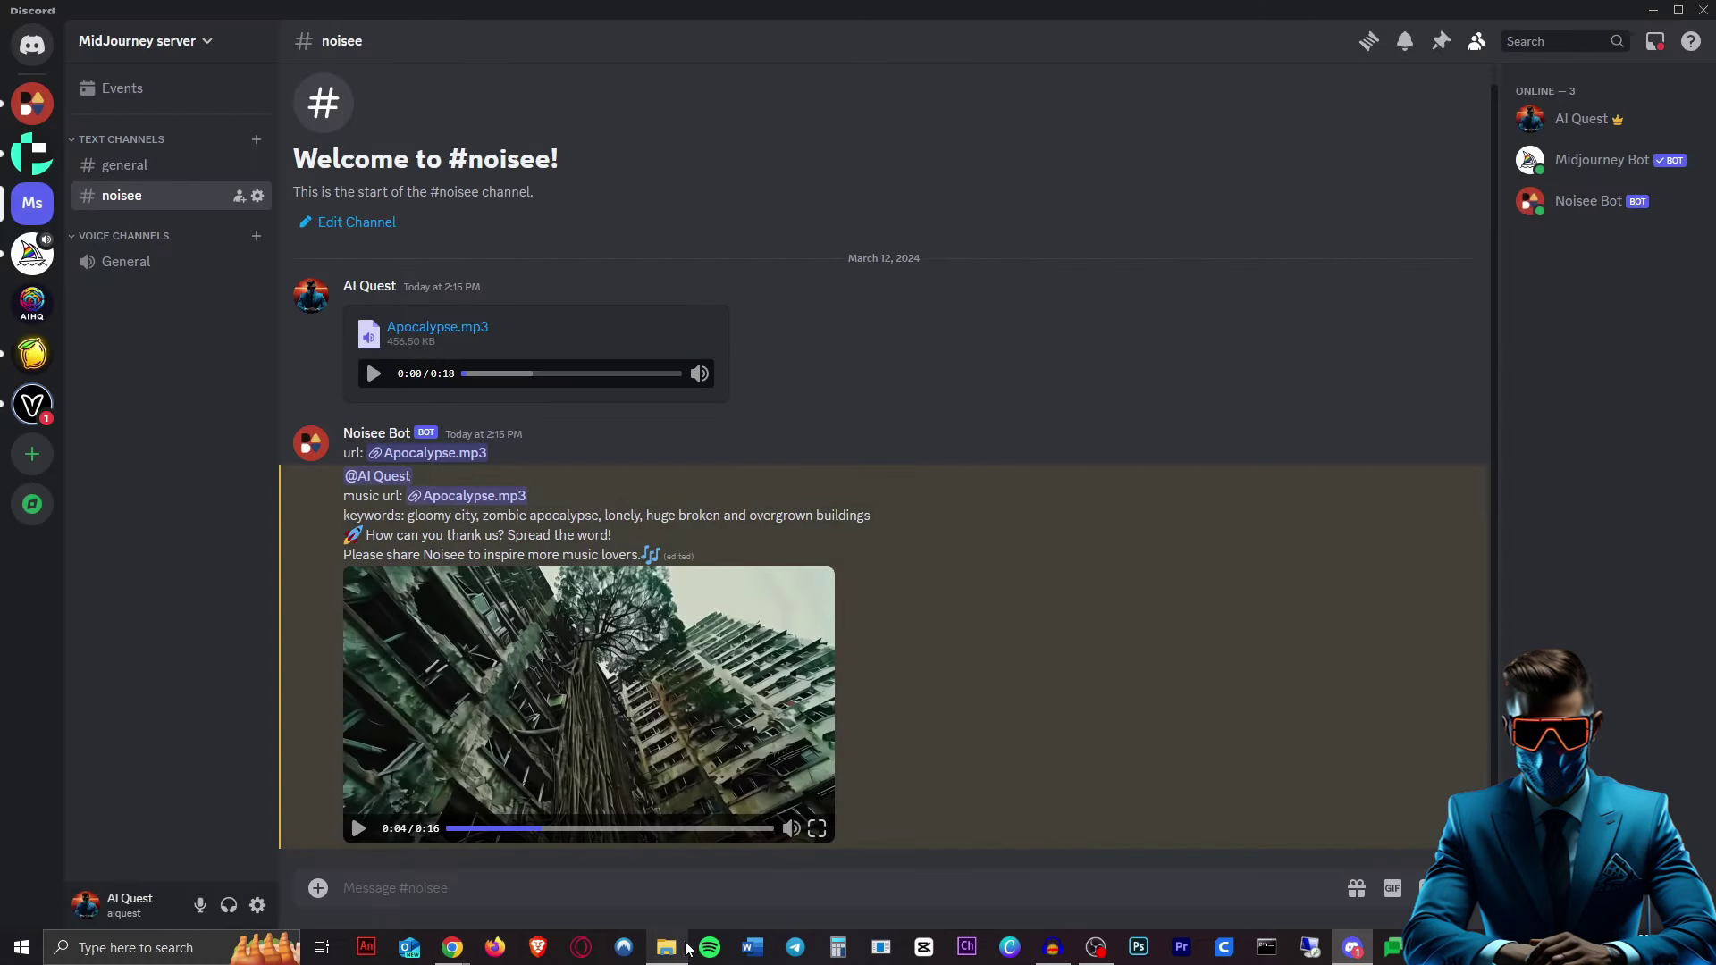
key("ctrl+v")
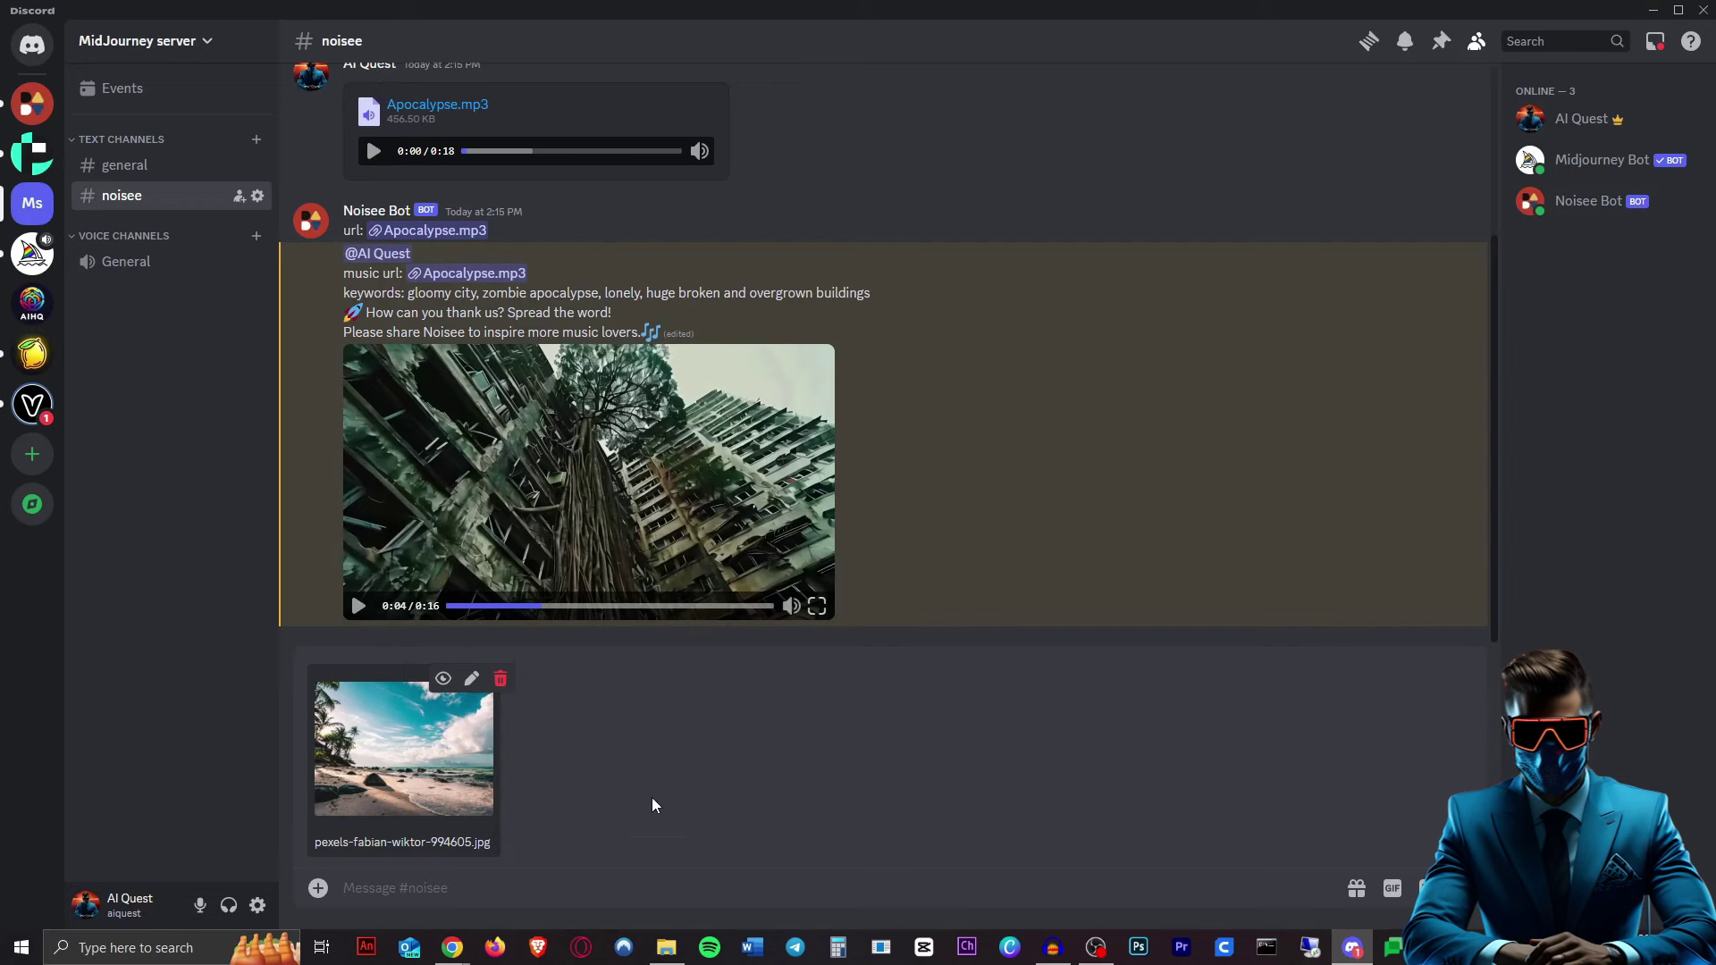
key("Return")
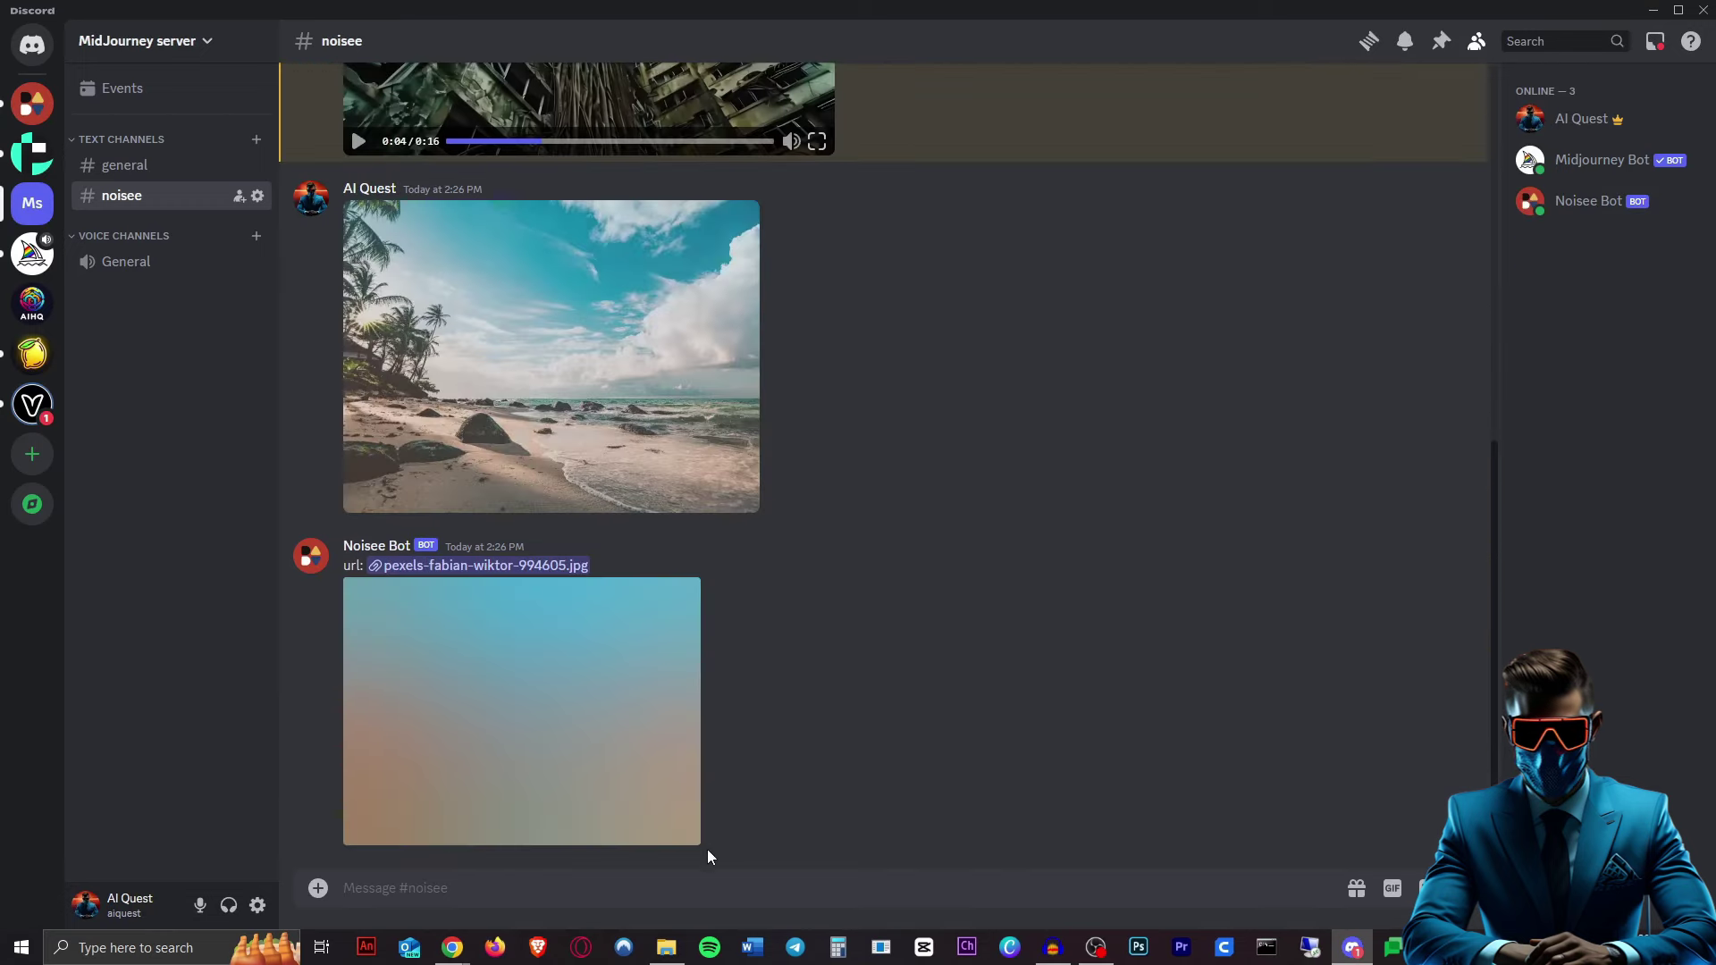
type("/")
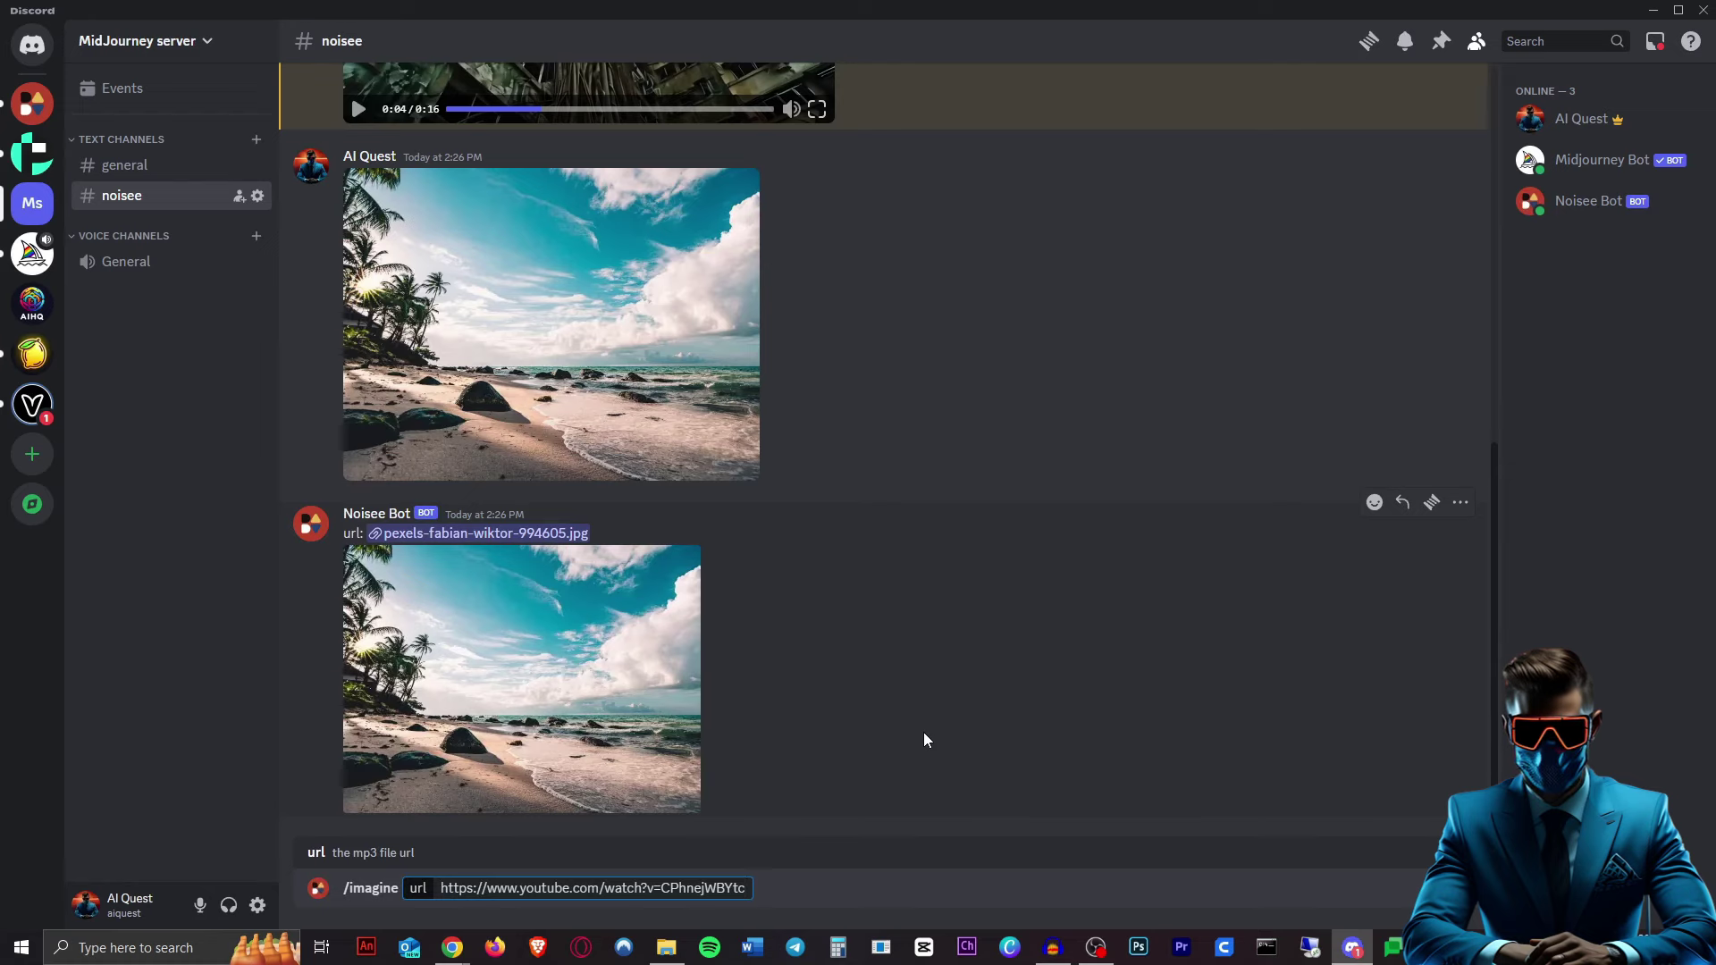
key("Return")
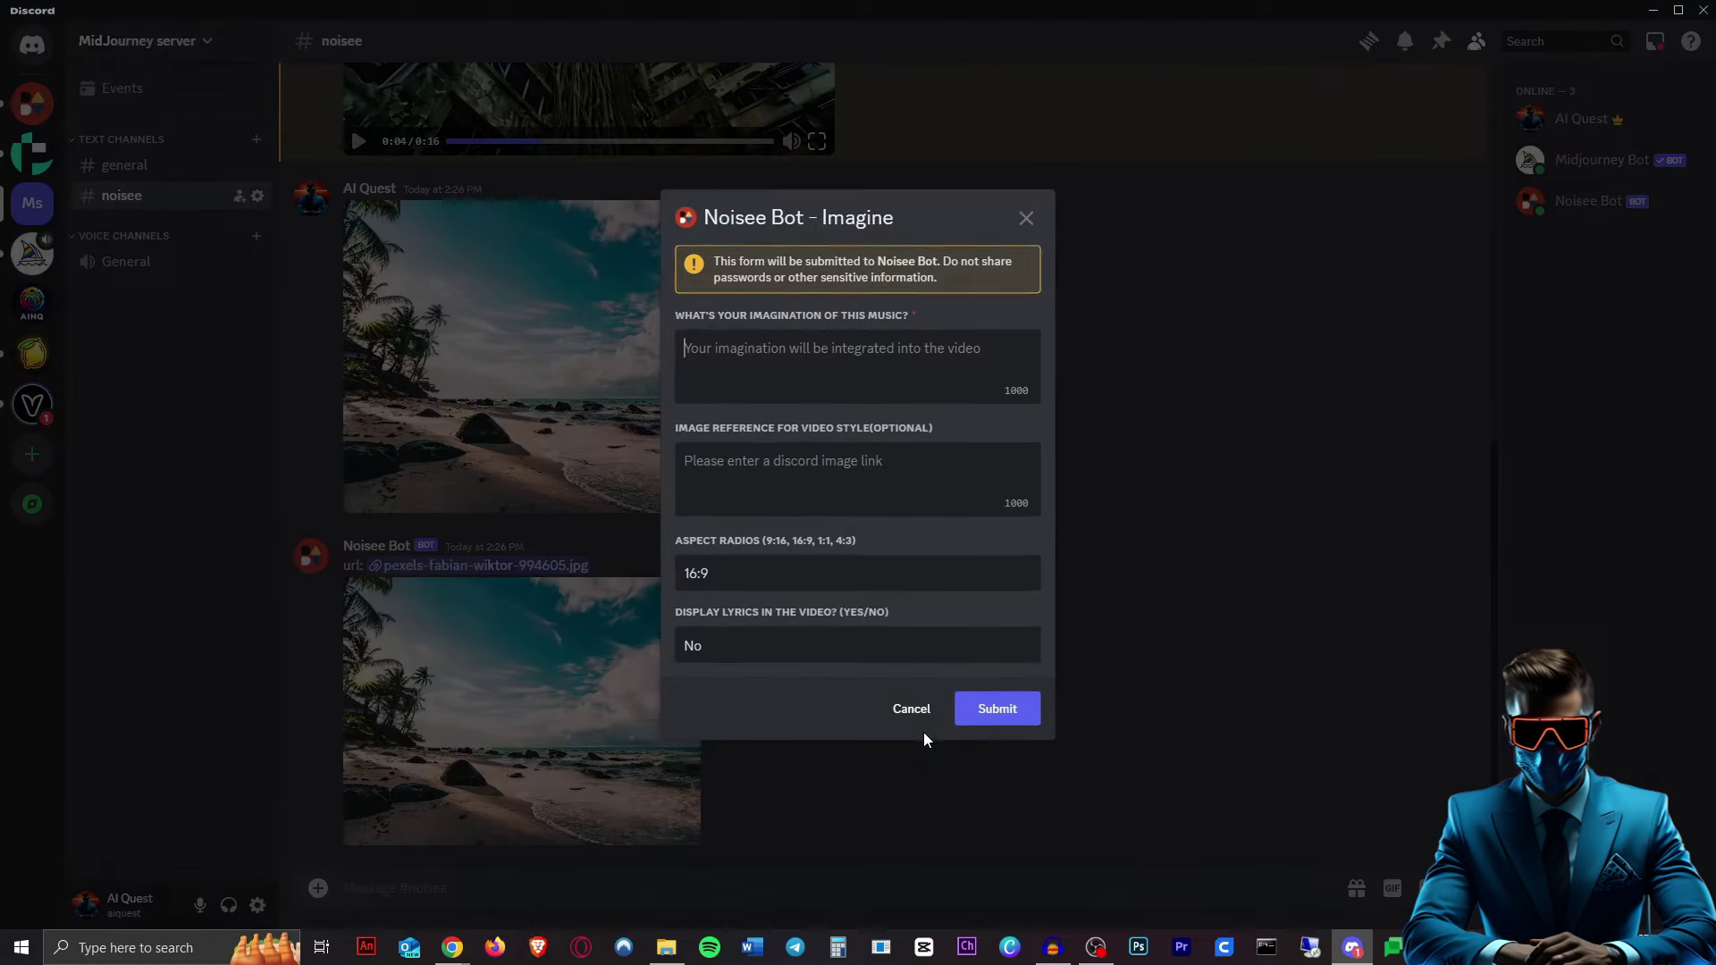
Step: Describe the music as "<0:30-1:30> Sunny beach, sand, waves, sun, blue ocean, island" in the Imagine form
type("Sunny beach, sand, waves, sun, blue ocean, island")
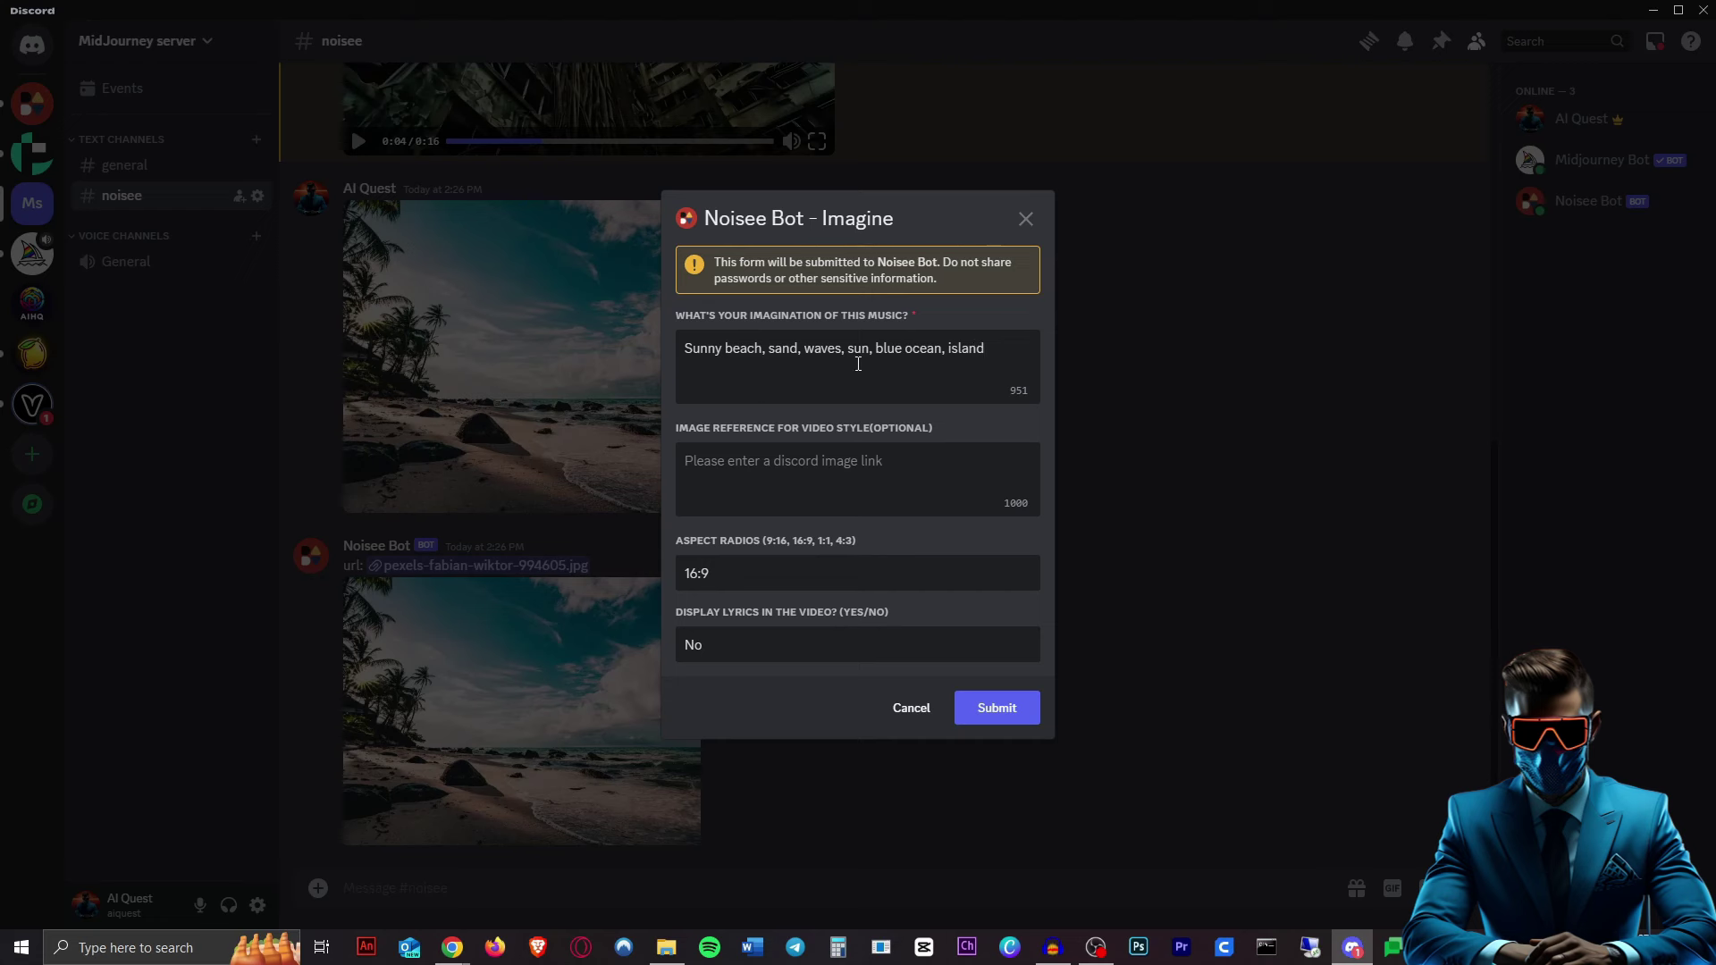
type("<0:30-1:30>")
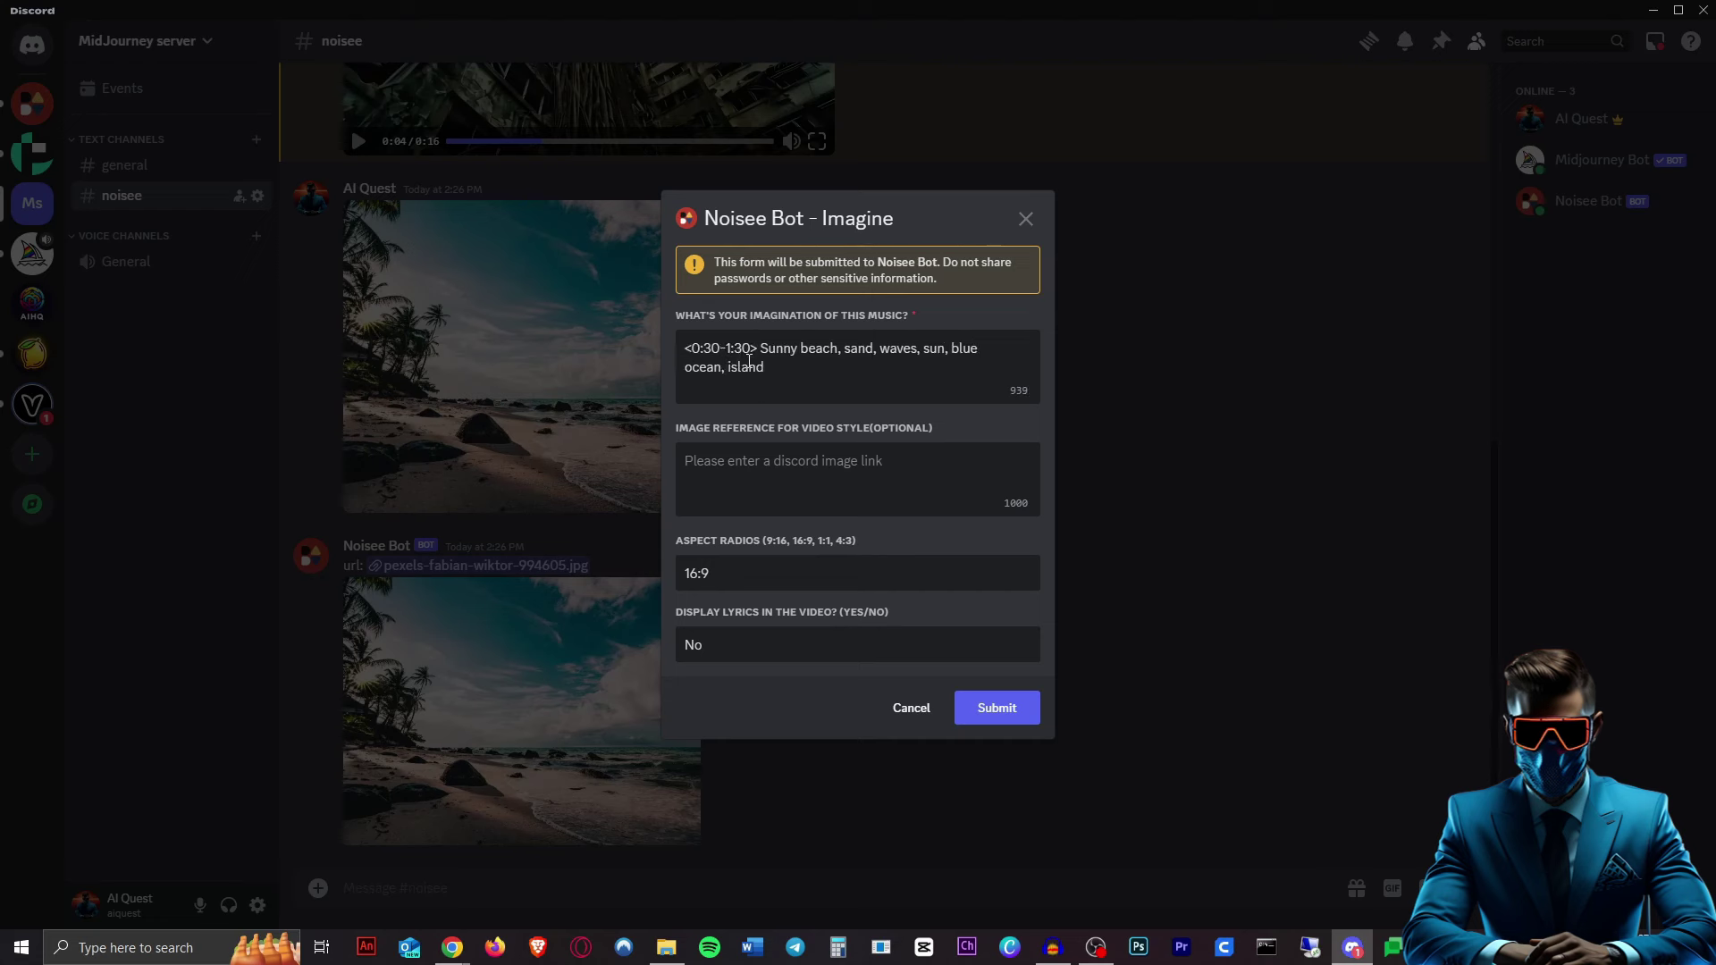
left_click(785, 374)
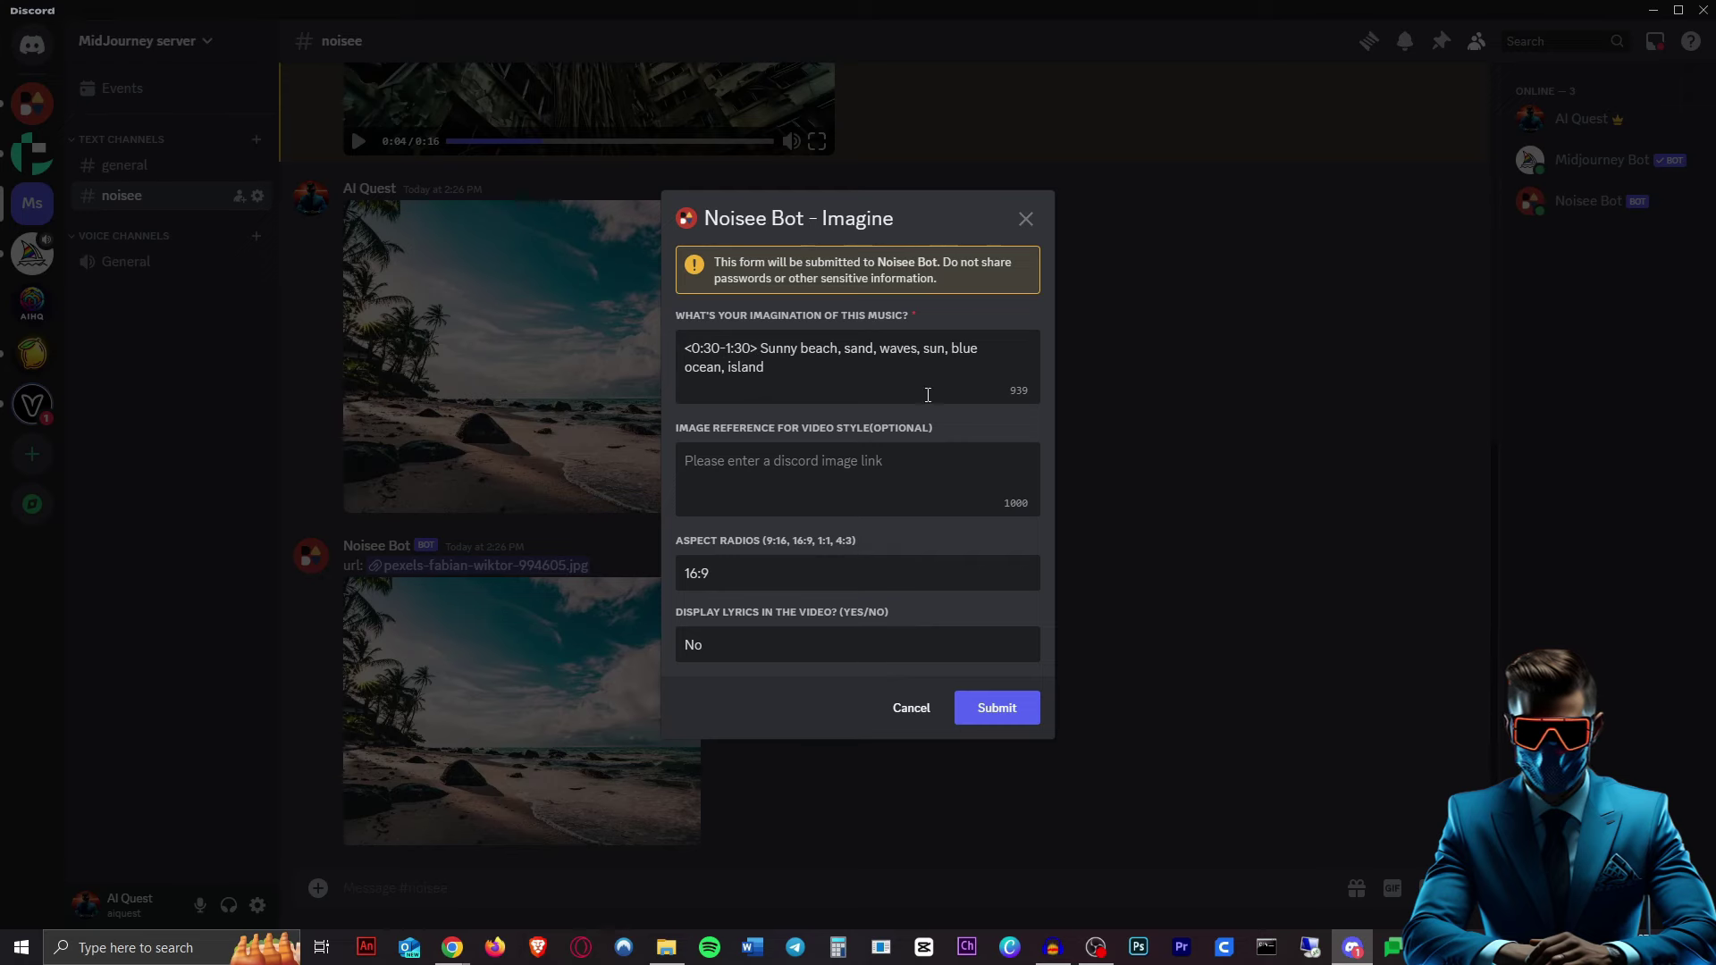
Step: Copy the bot's link to the beach photo, enter it as the image reference for the video style and submit the form
left_click(536, 599)
right_click(467, 566)
left_click(543, 631)
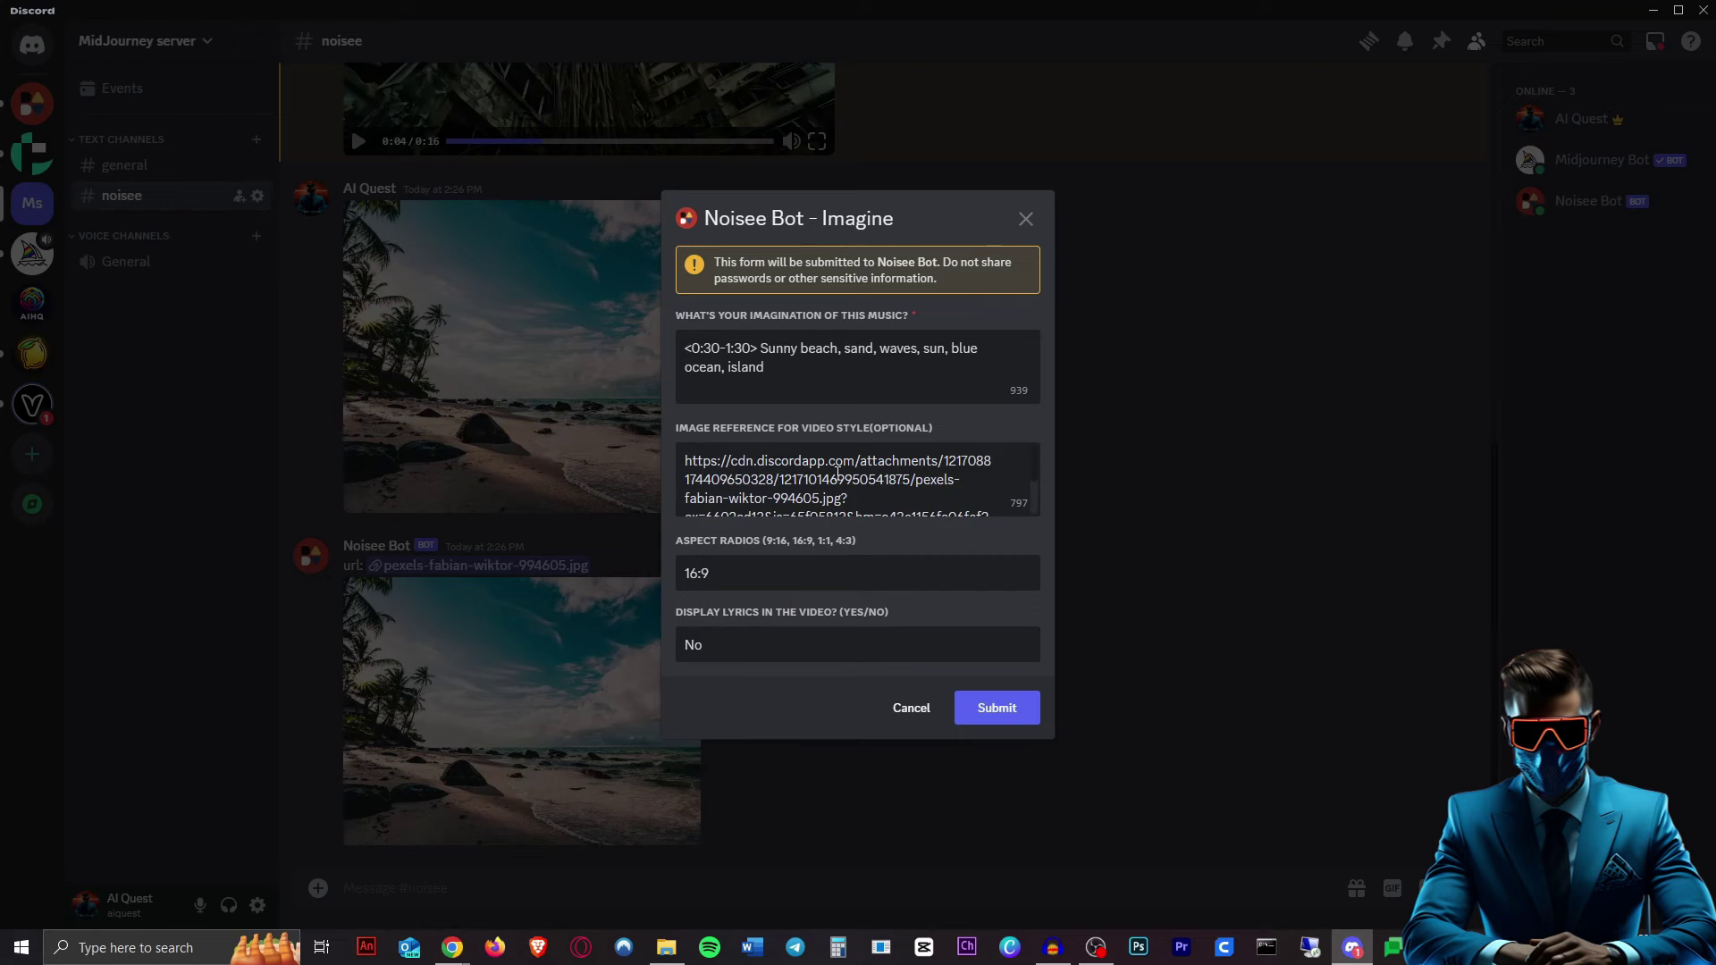
left_click(1011, 711)
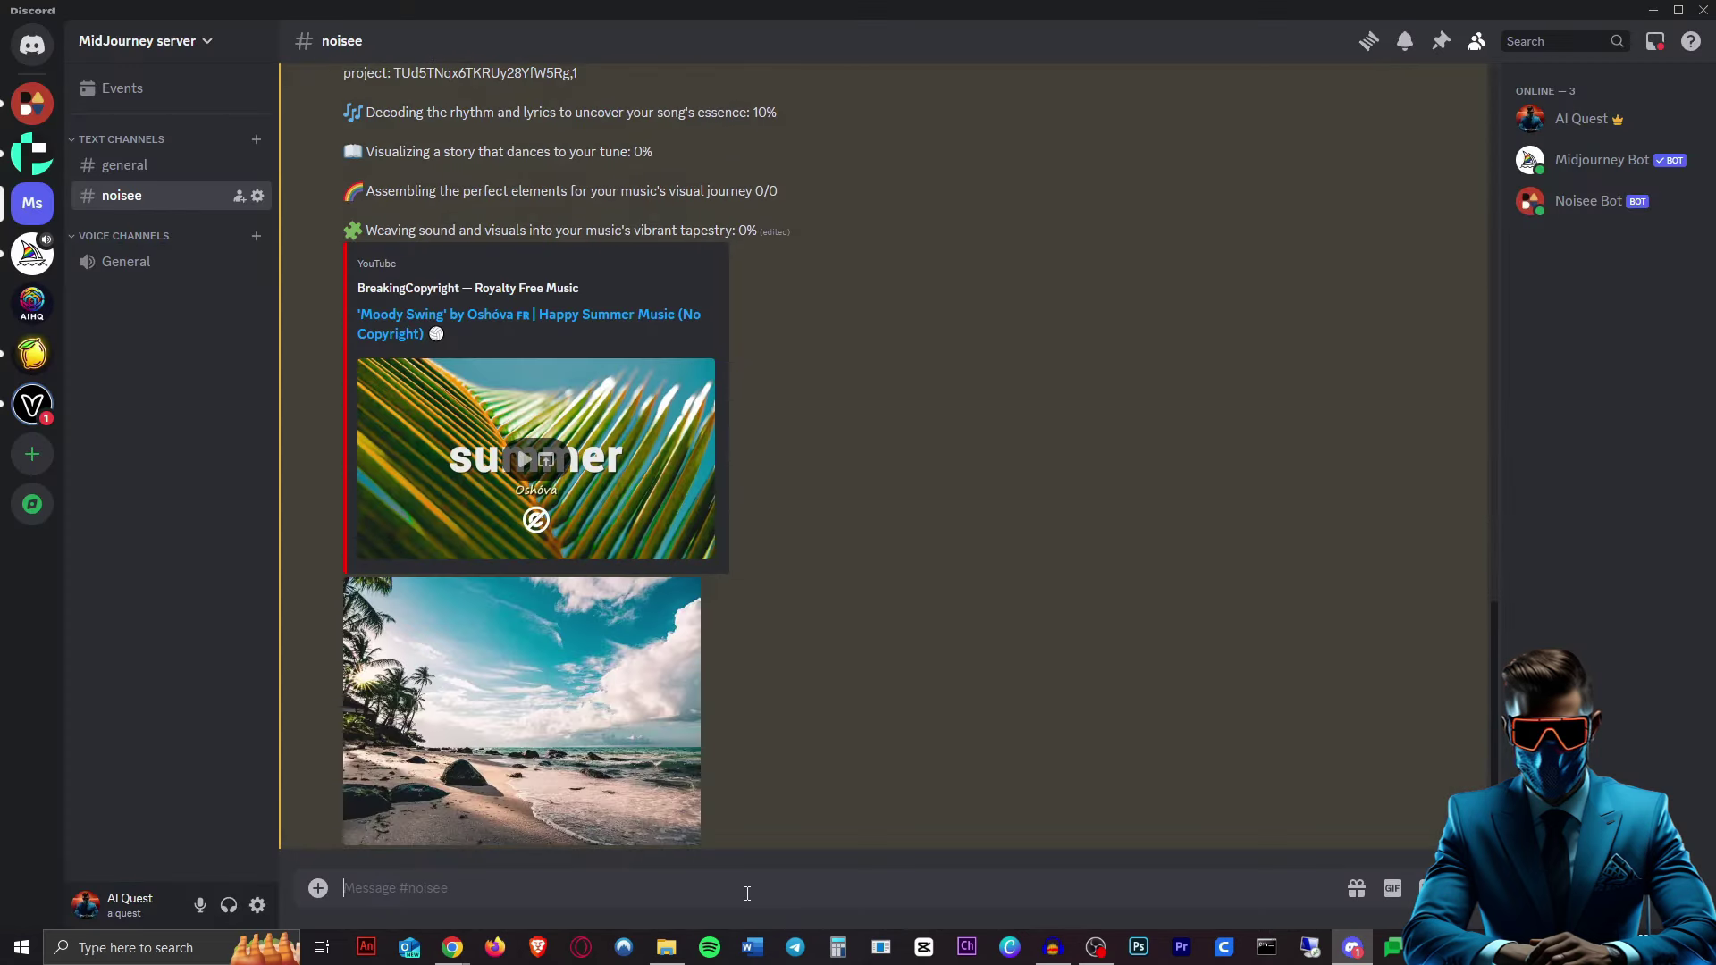
Step: Check the beach request's details and progress, and watch the generated beach video in full screen
scroll(950, 610, "up", 3)
scroll(877, 562, "down", 5)
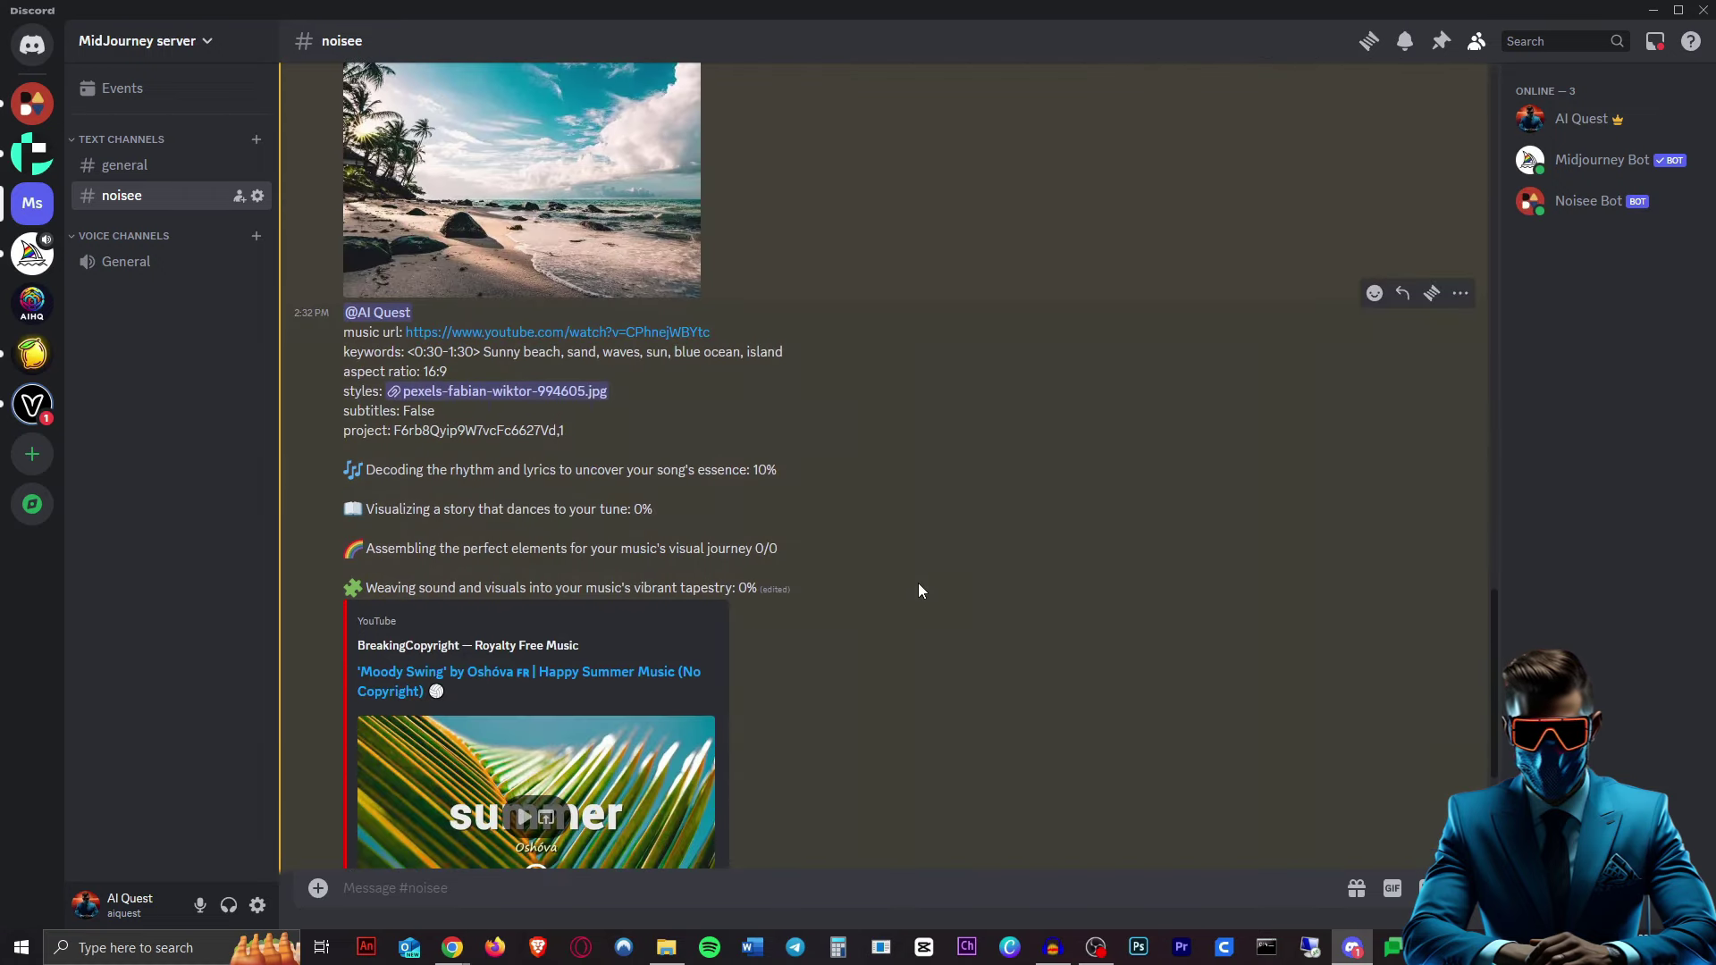
scroll(990, 391, "up", 3)
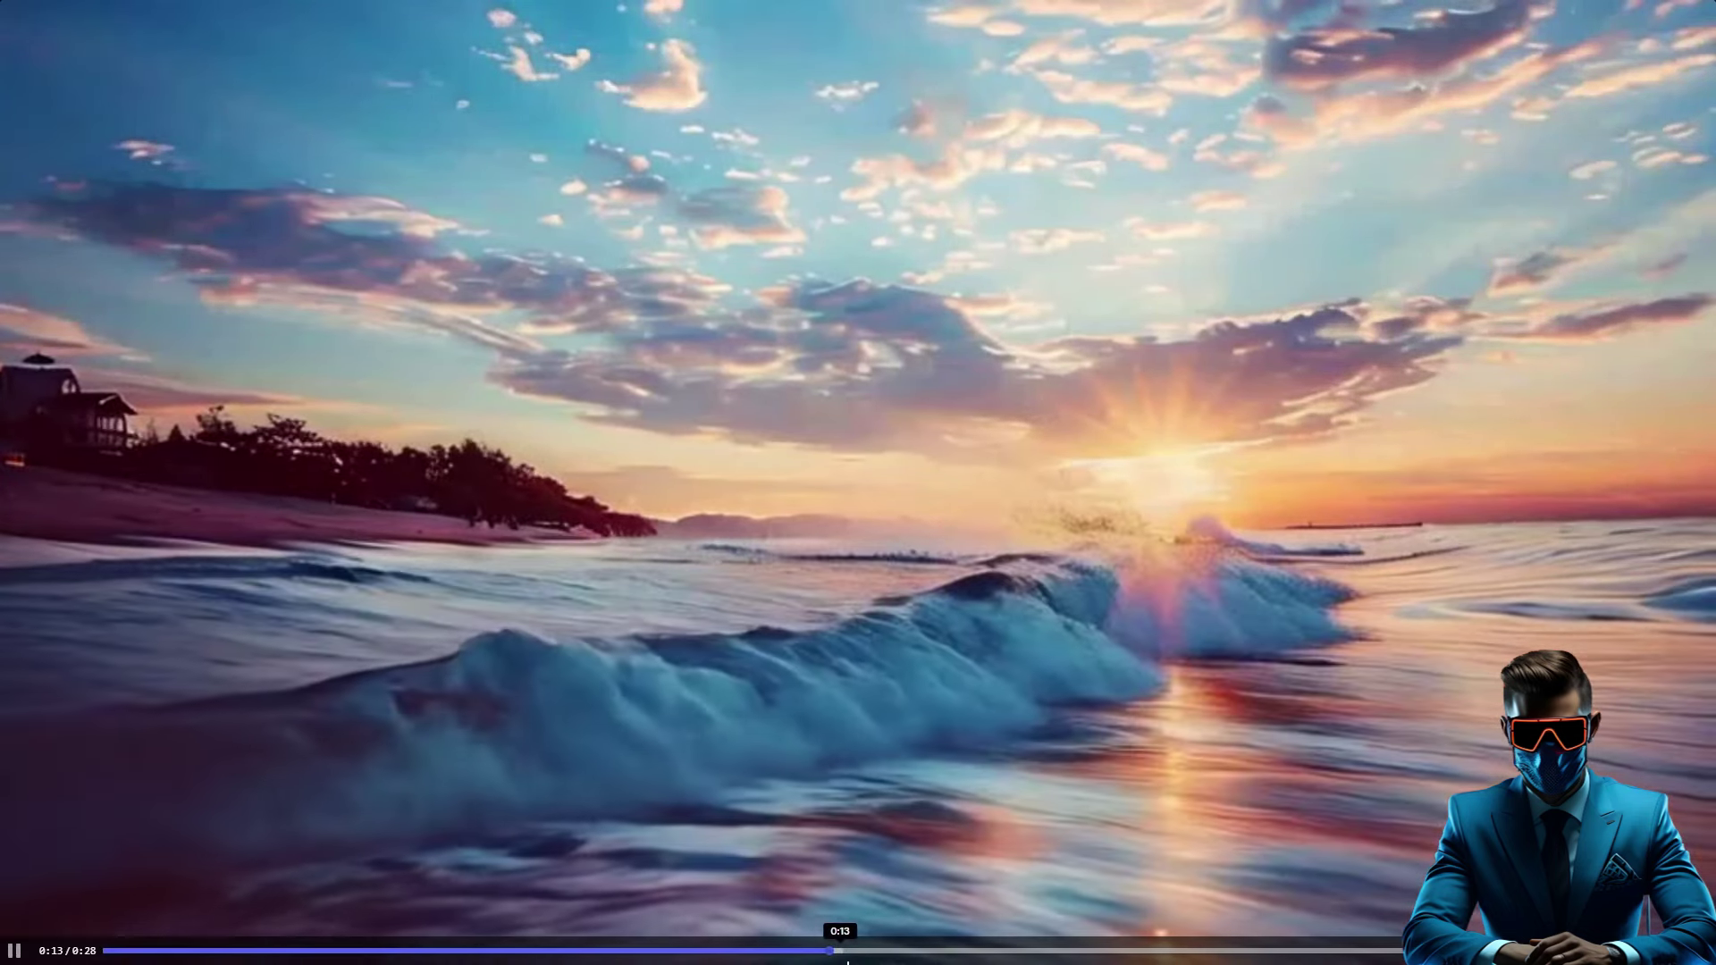
left_click(929, 953)
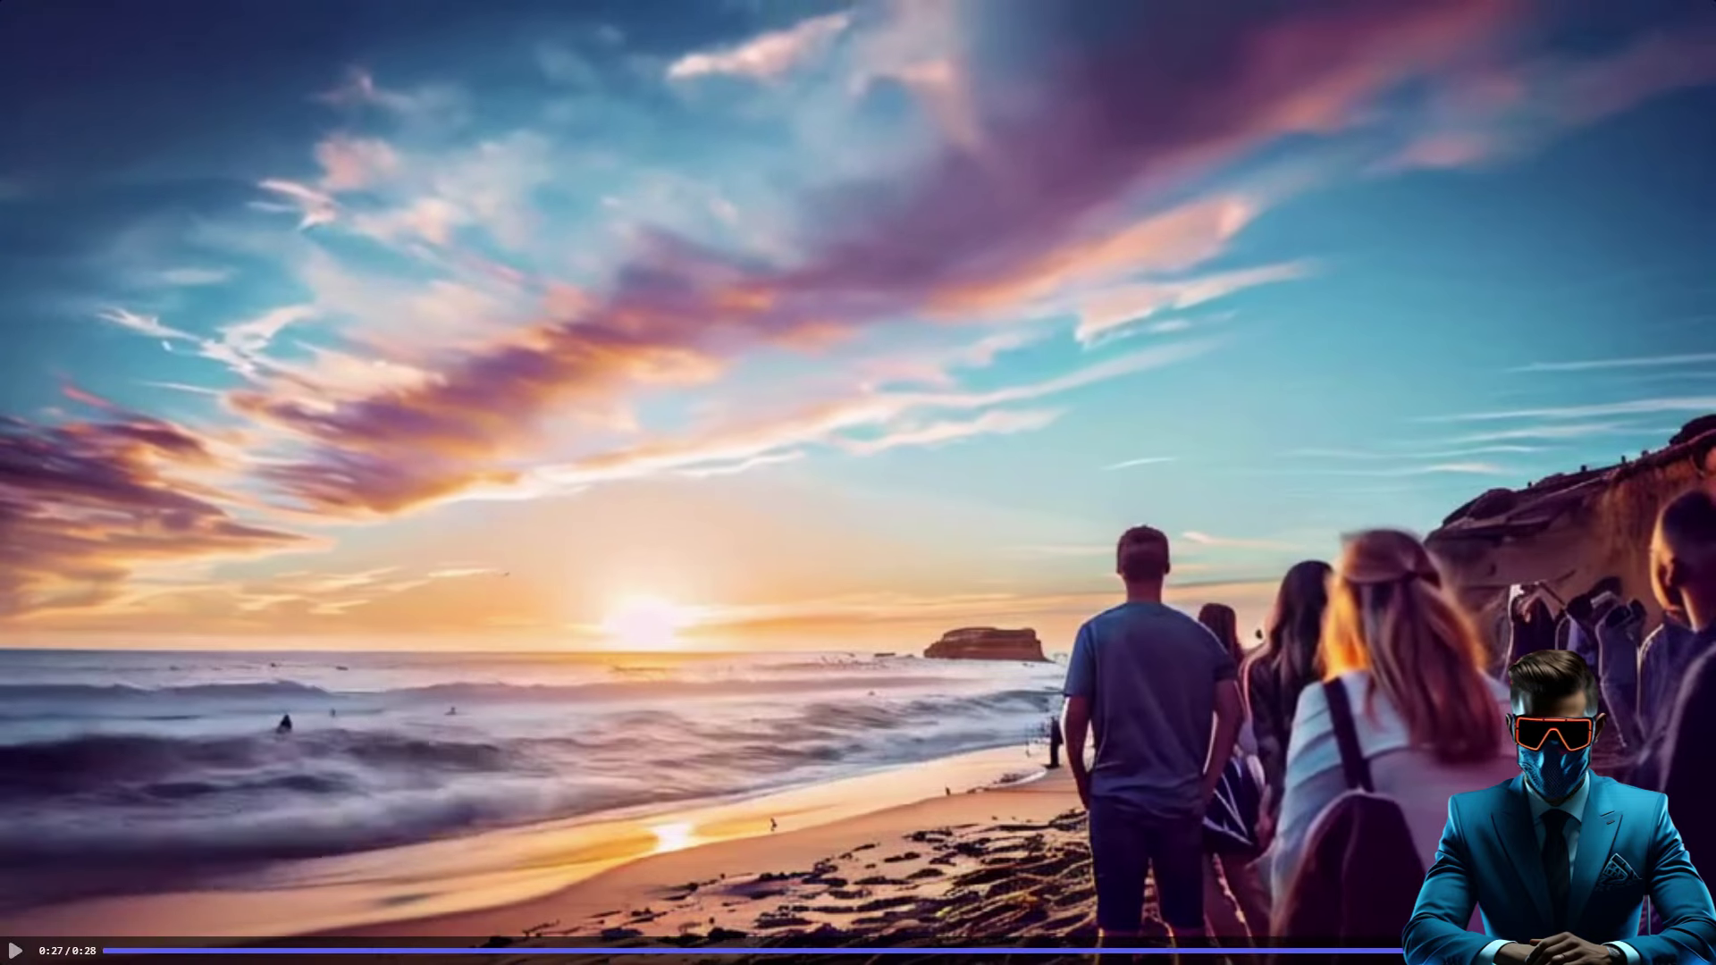
key("Escape")
Step: Post the audio file space.mp3 in the noisee channel
type("/")
key("BackSpace")
left_click_drag(793, 897, 882, 683)
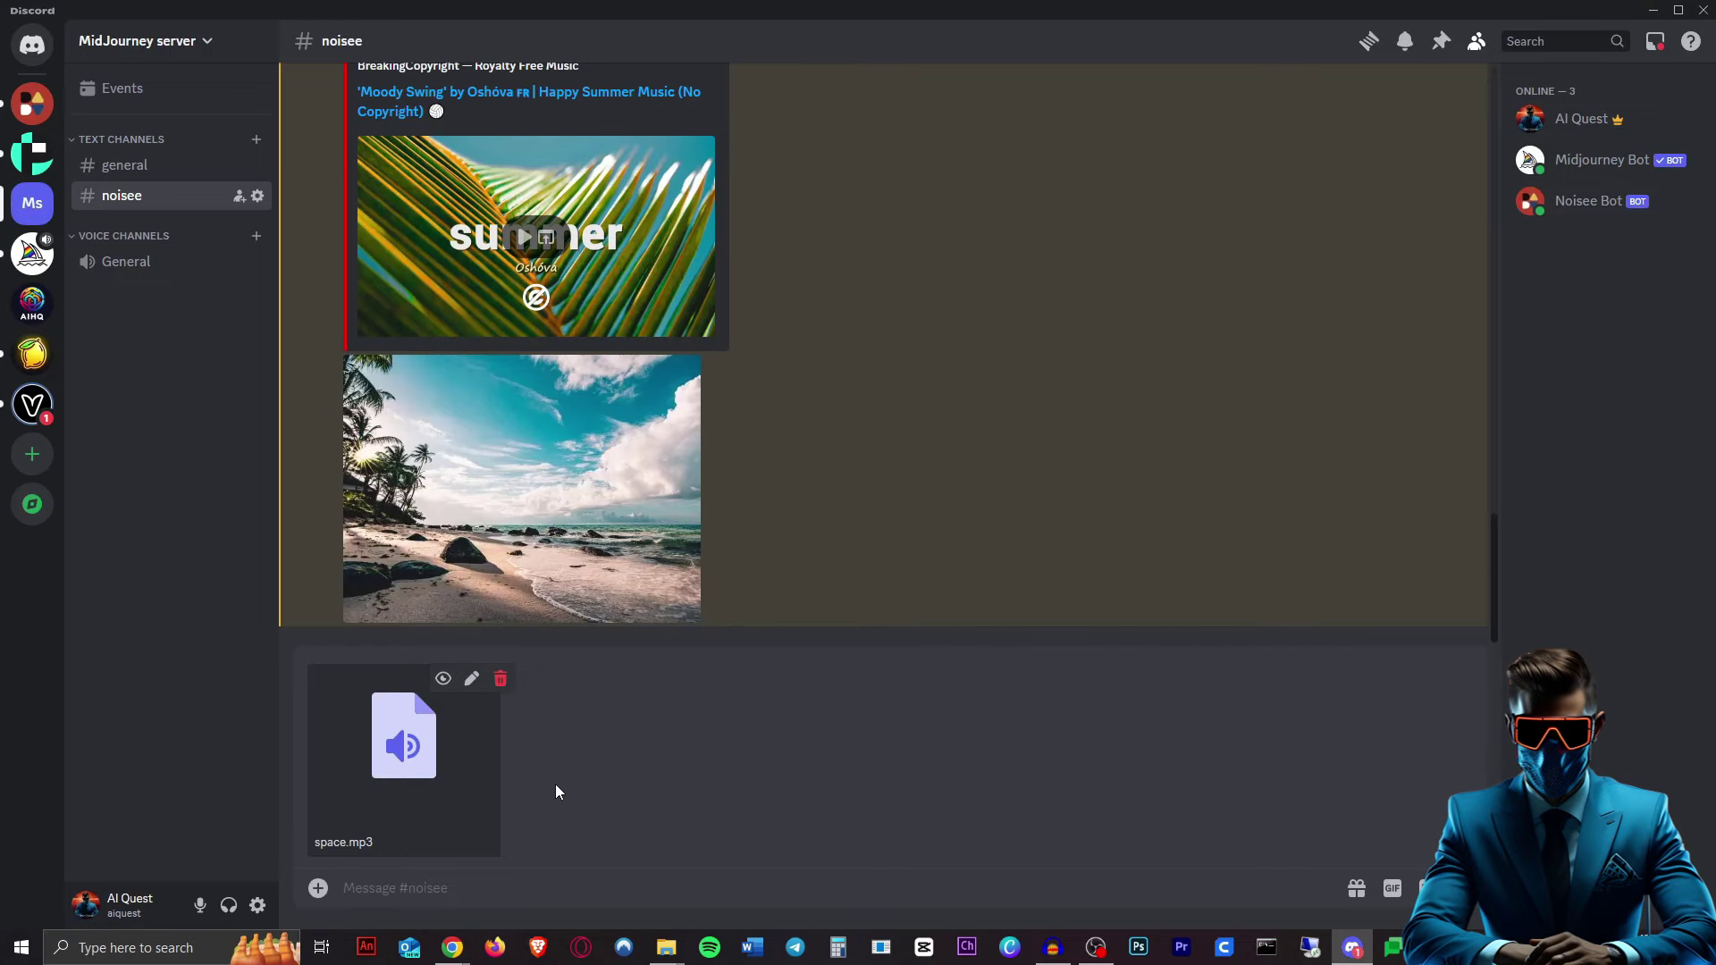
key("Return")
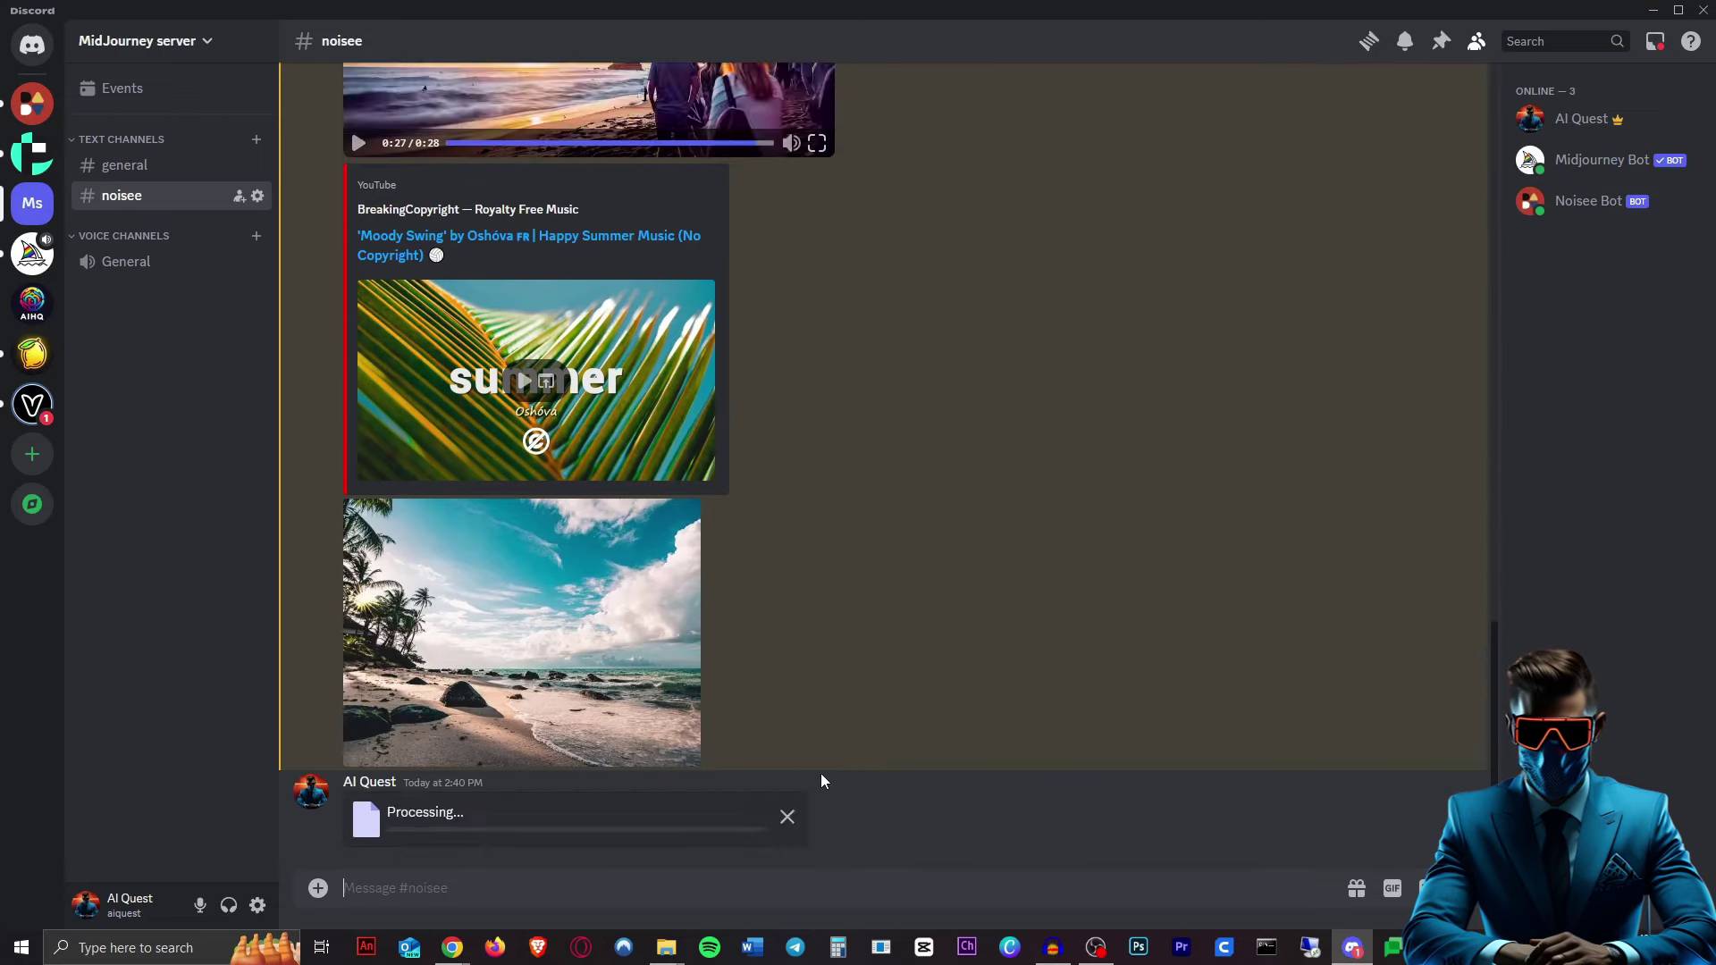
Step: Run /imagine with the bot's link to space.mp3, describe the music as "woman lying down, starry night, reflection, space" and submit the form
key("ctrl+v")
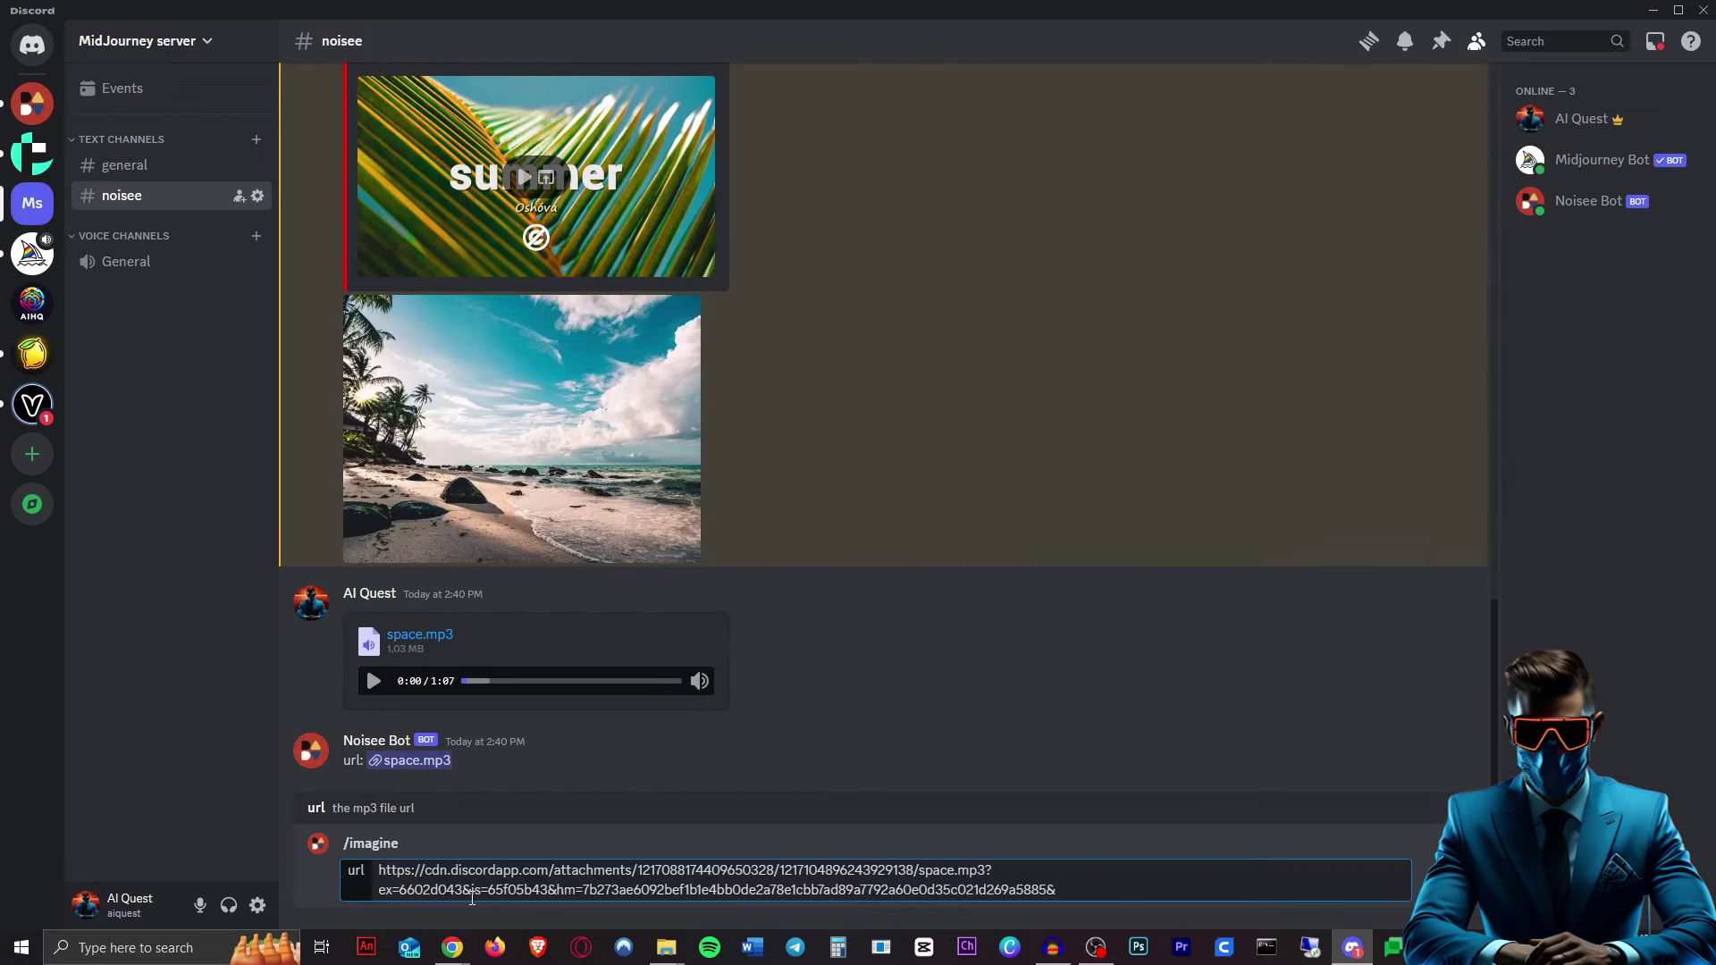
key("Return")
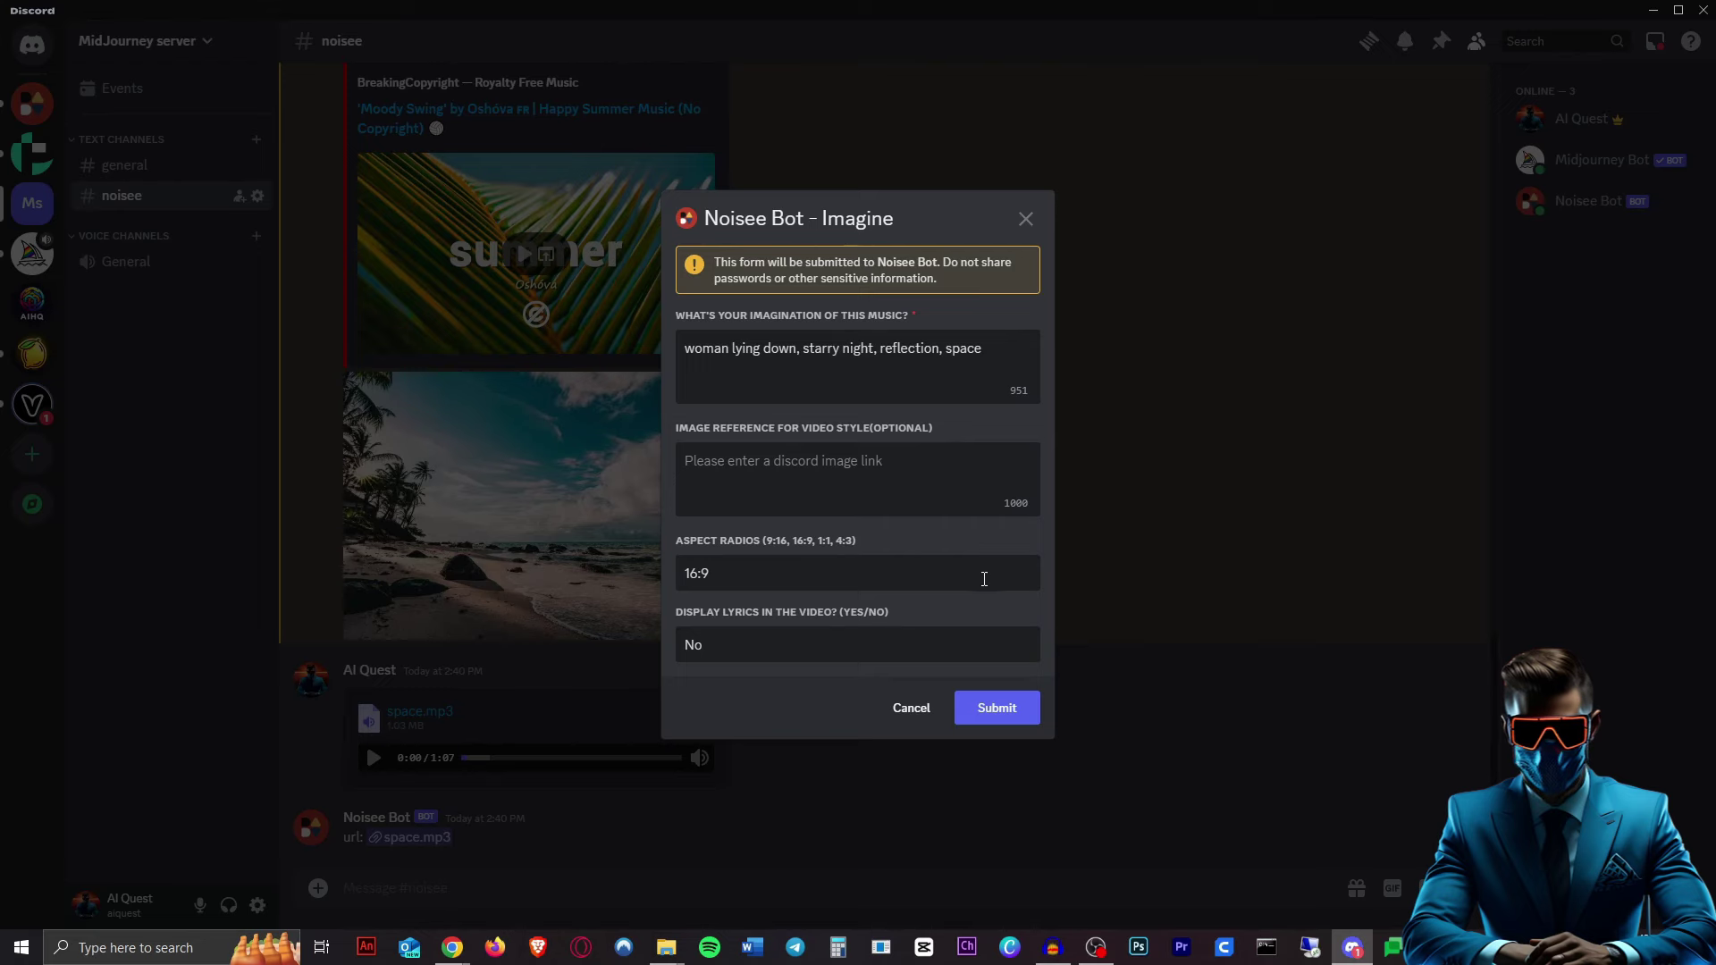
left_click(997, 708)
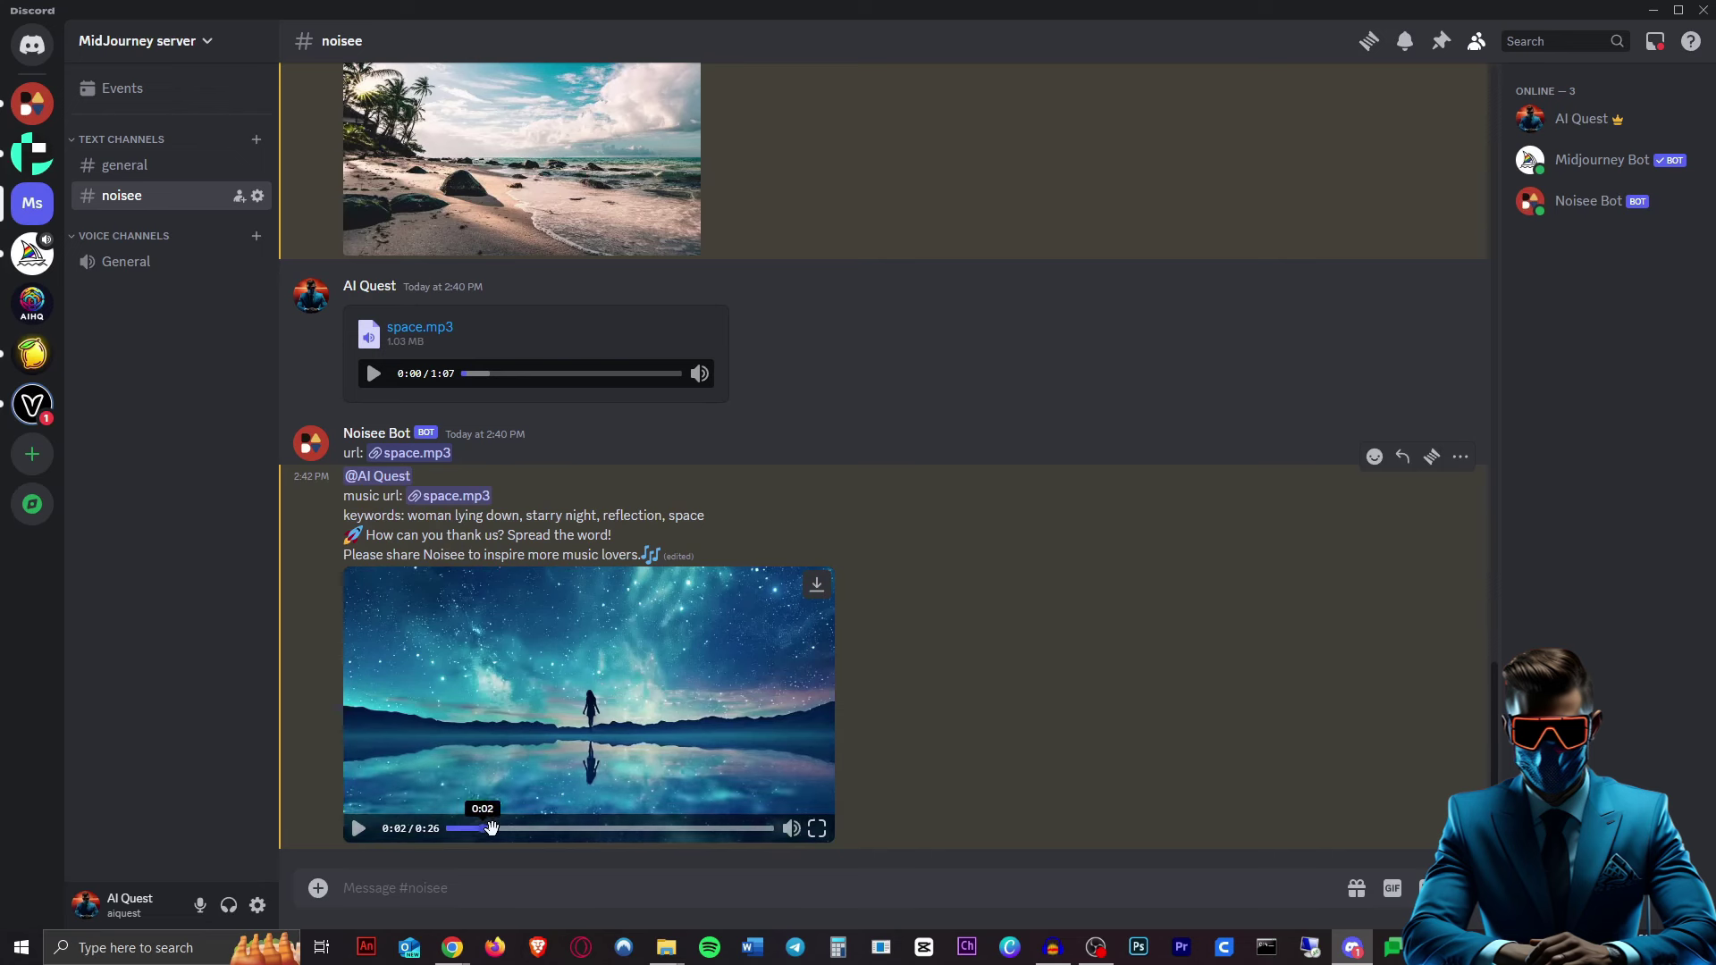
Step: Preview the generated space video at several points from its beginning to near its end
left_click_drag(498, 831, 597, 829)
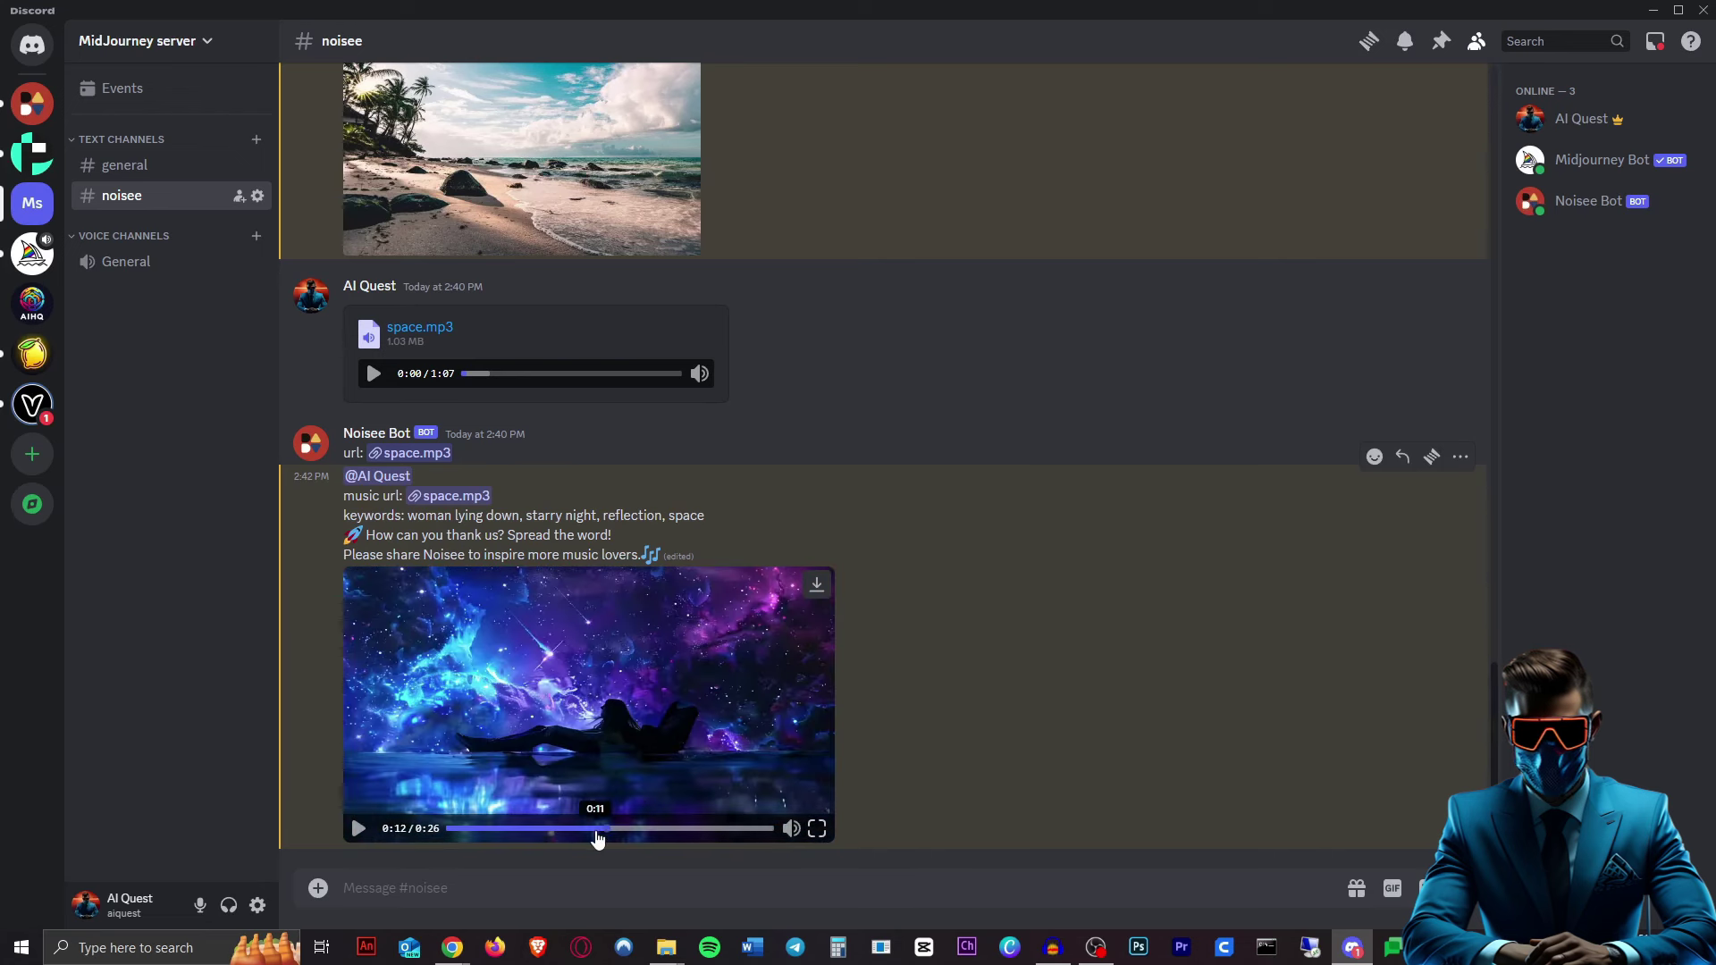
left_click(675, 830)
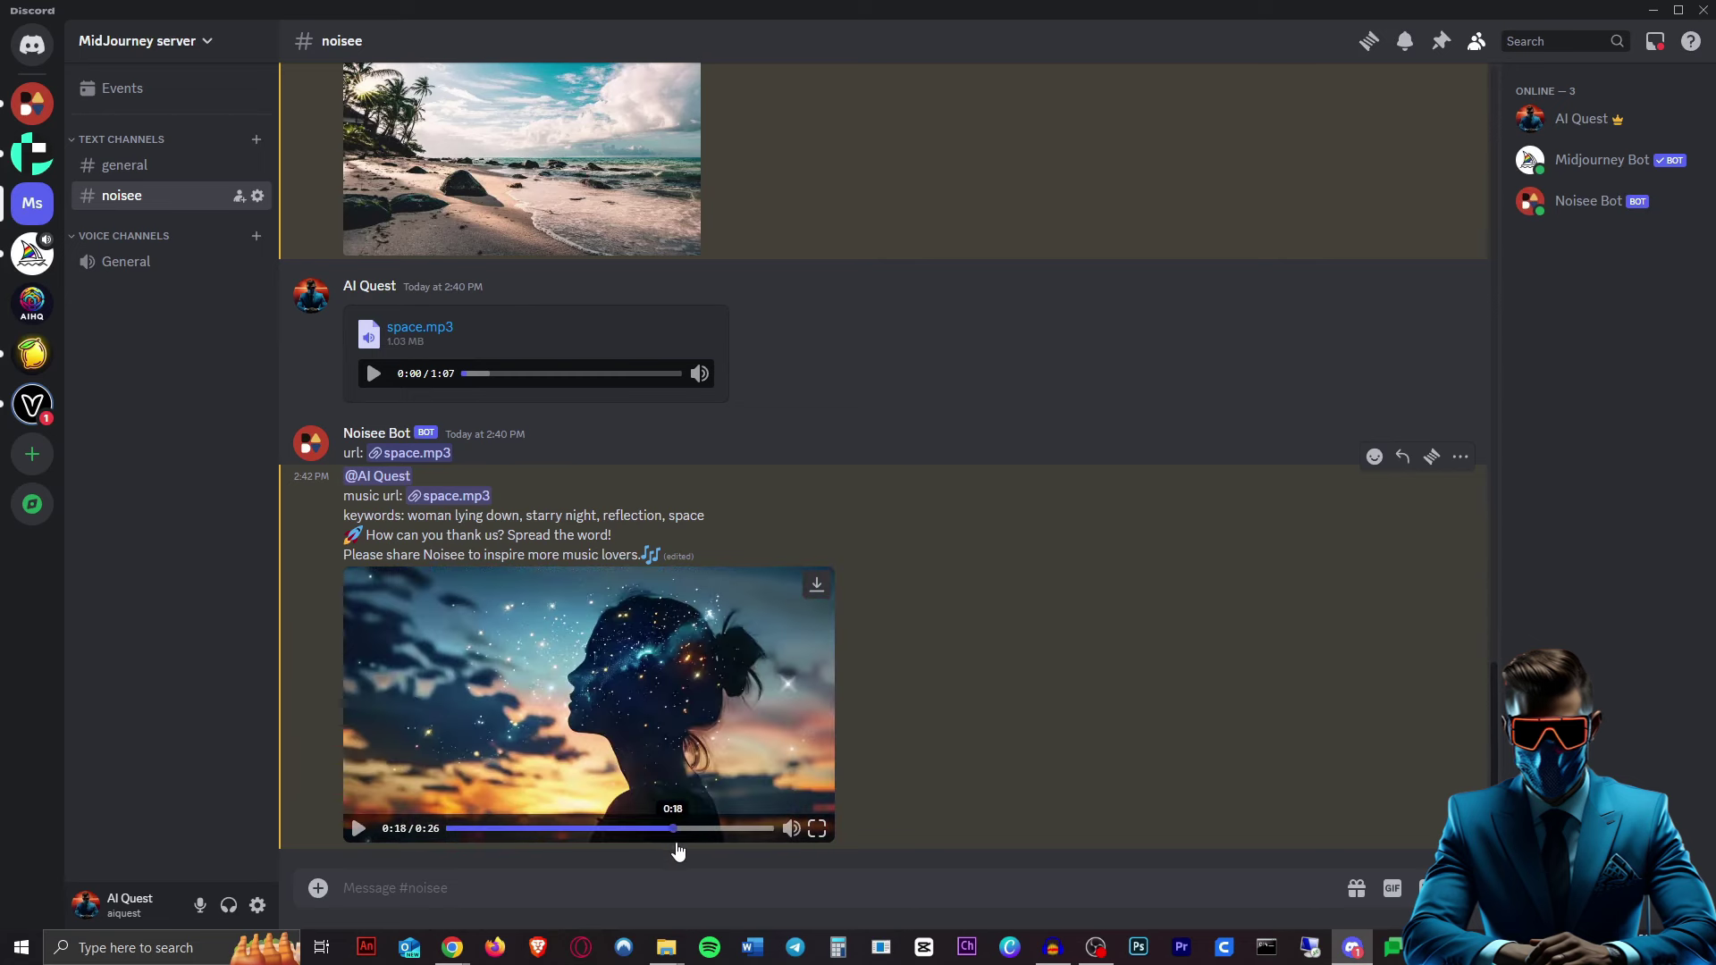
left_click_drag(678, 851, 425, 833)
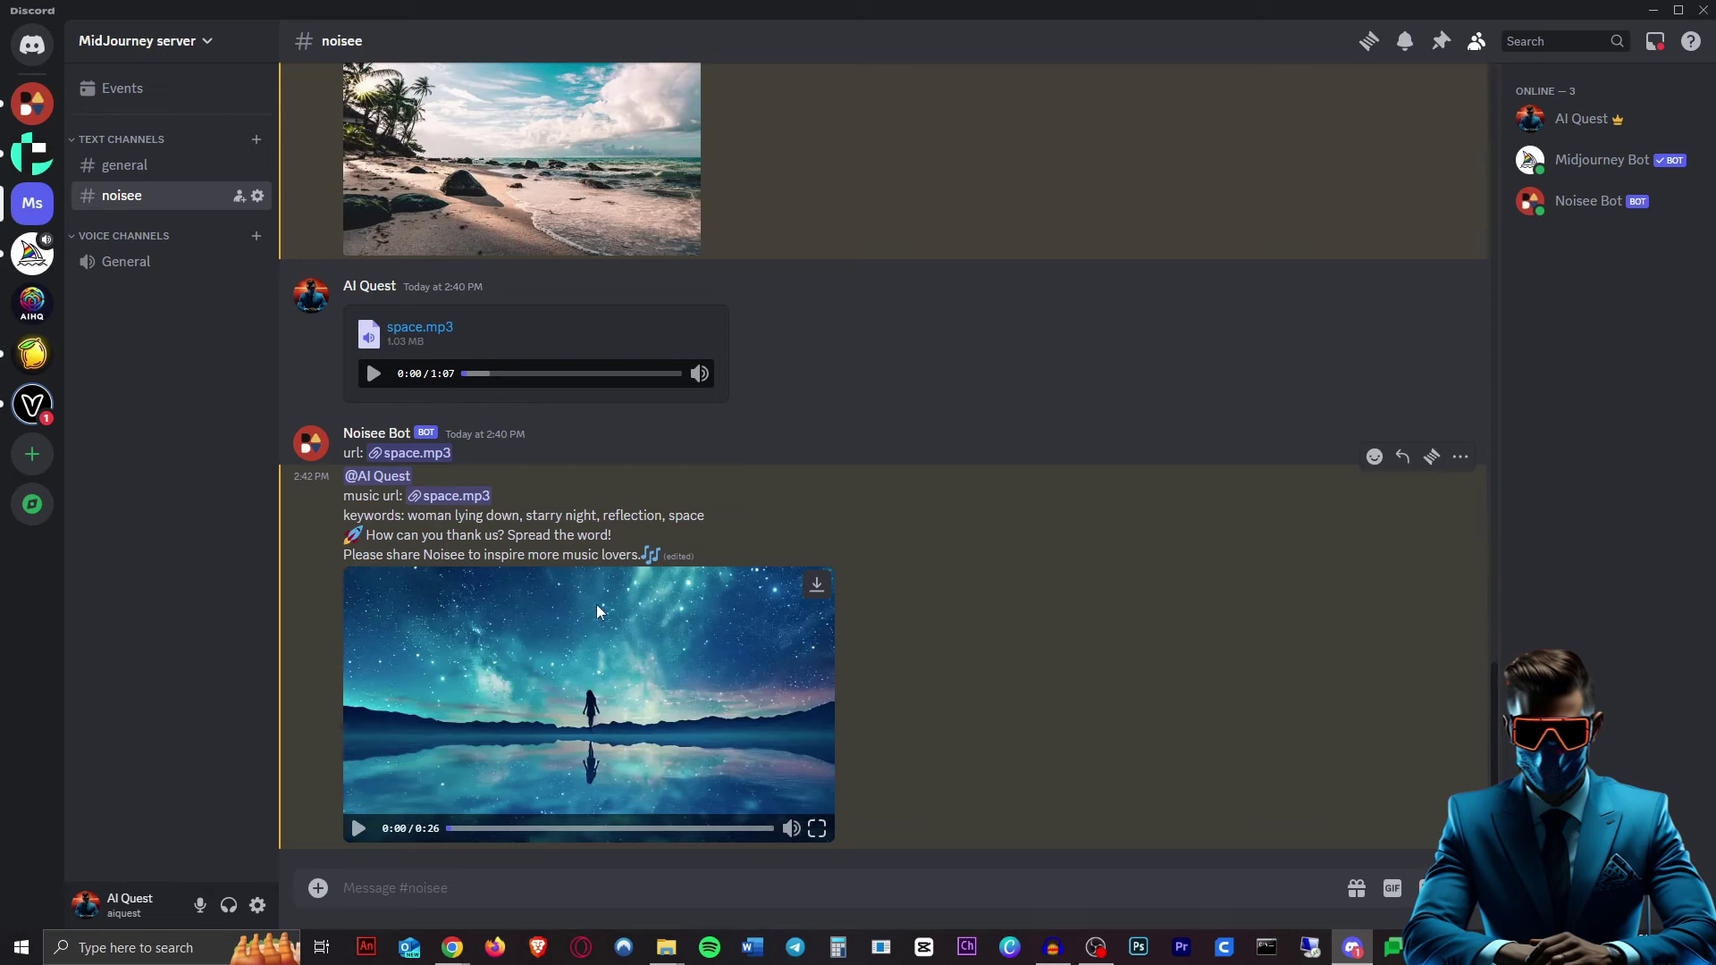
scroll(762, 709, "up", 4)
scroll(765, 710, "down", 4)
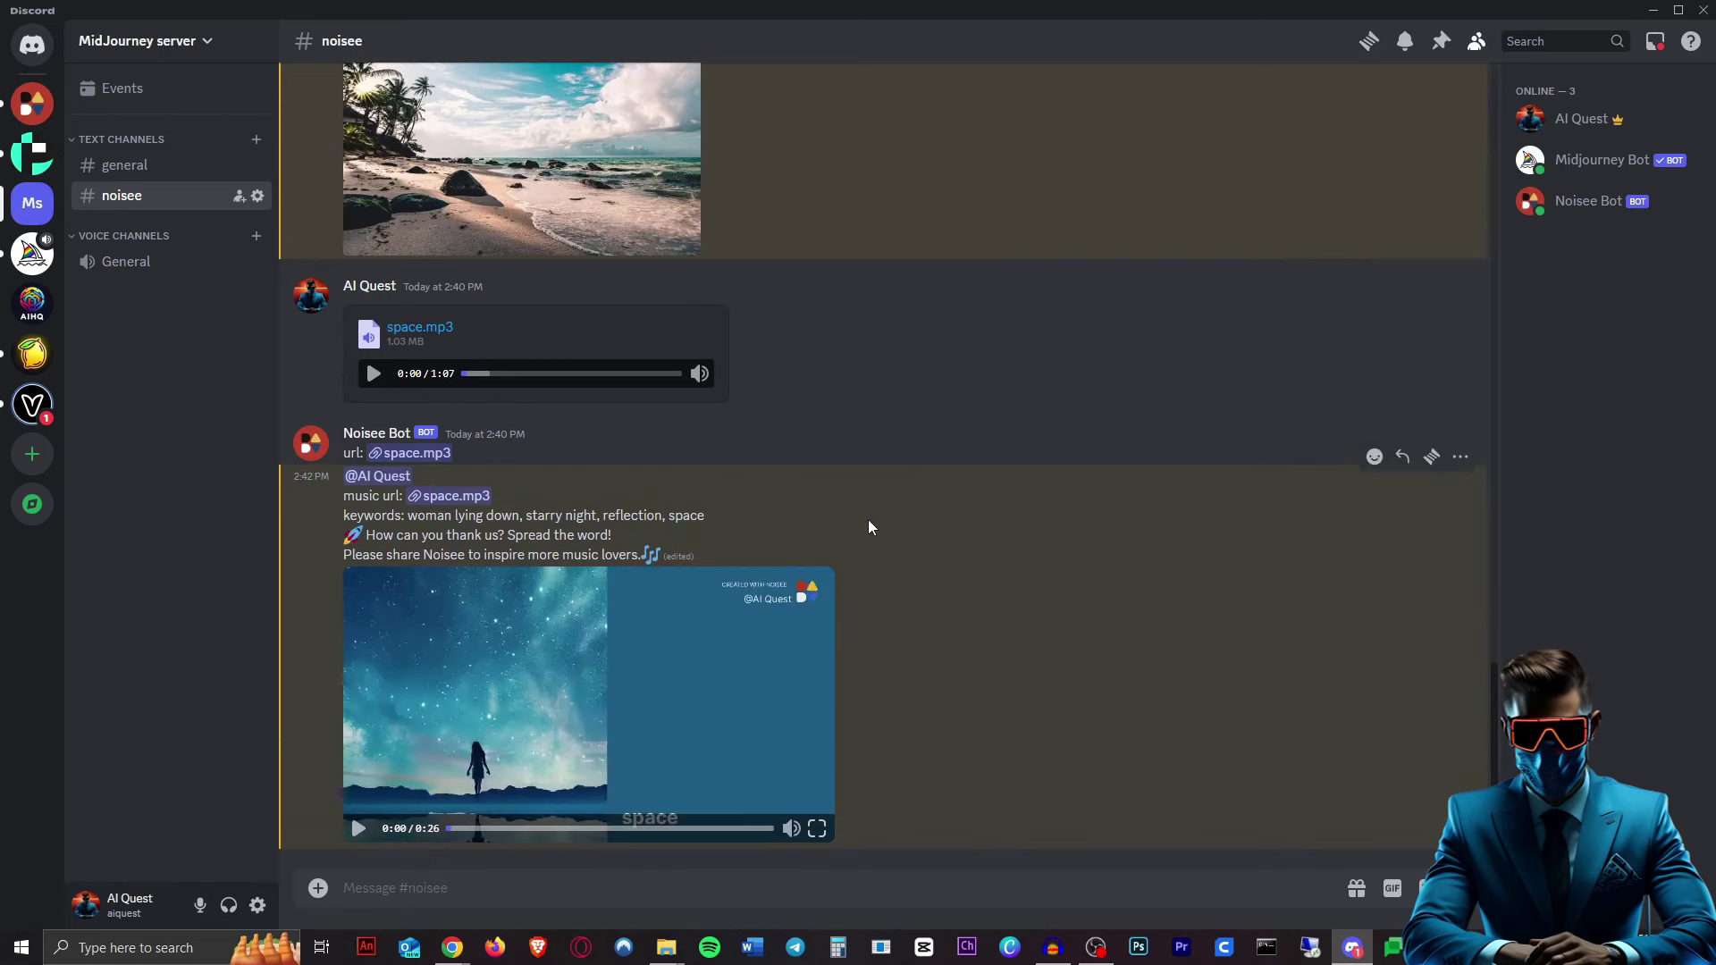
left_click(728, 829)
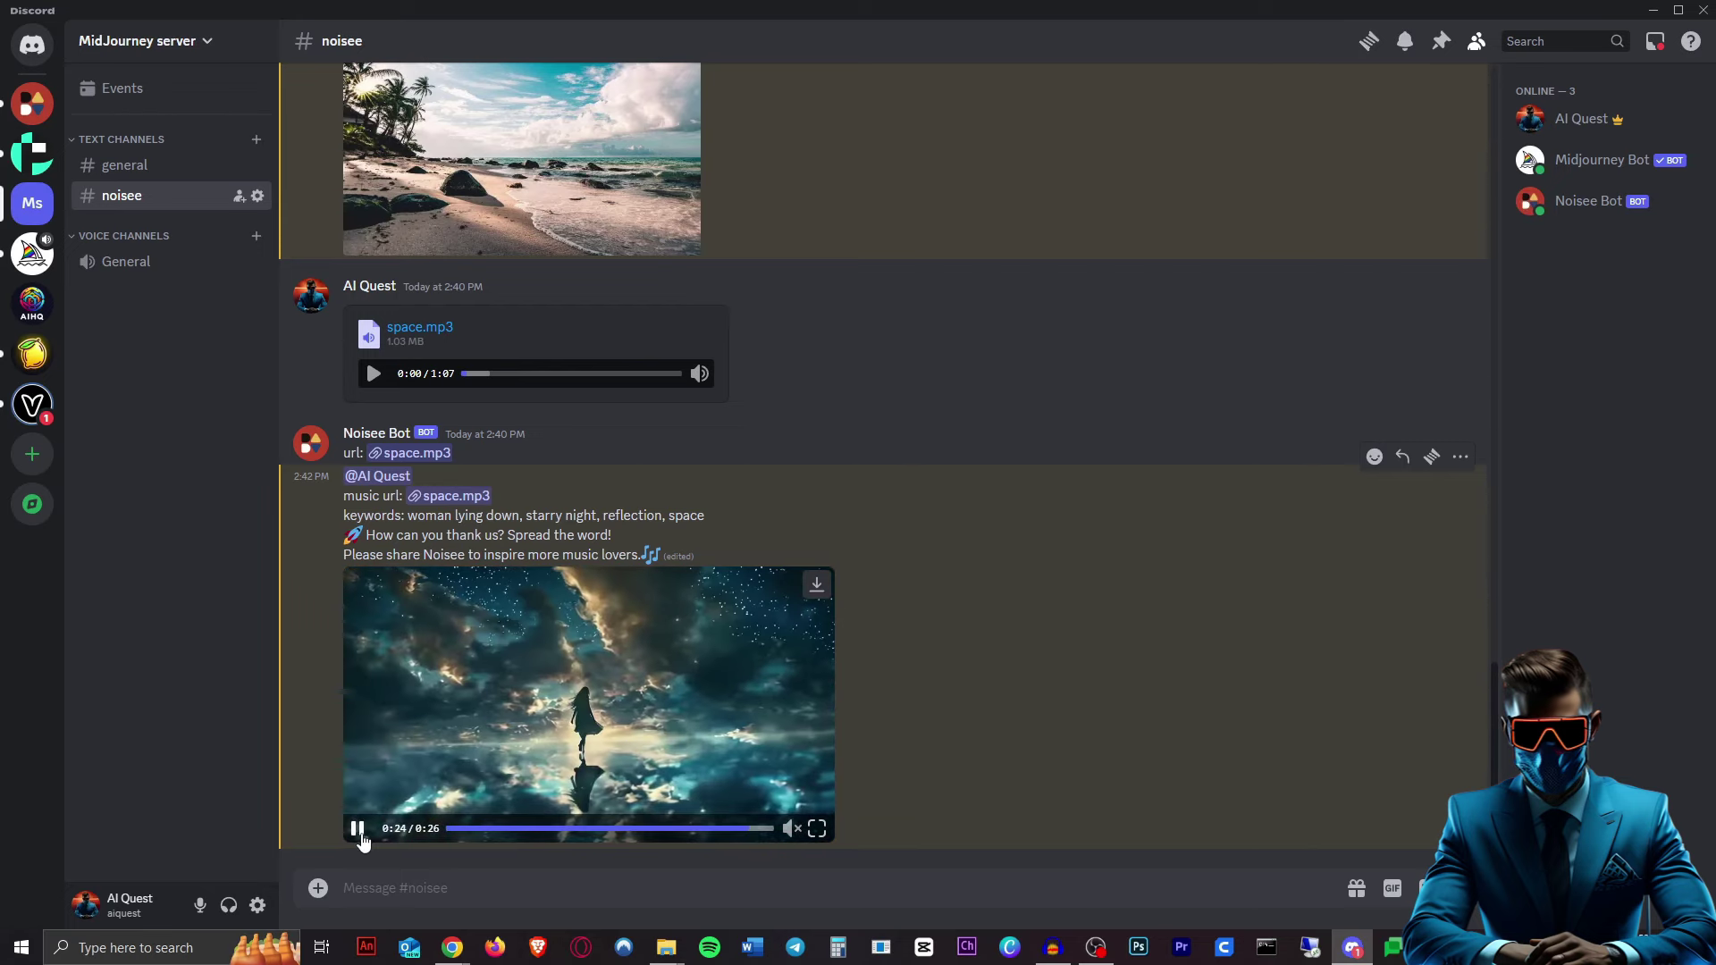